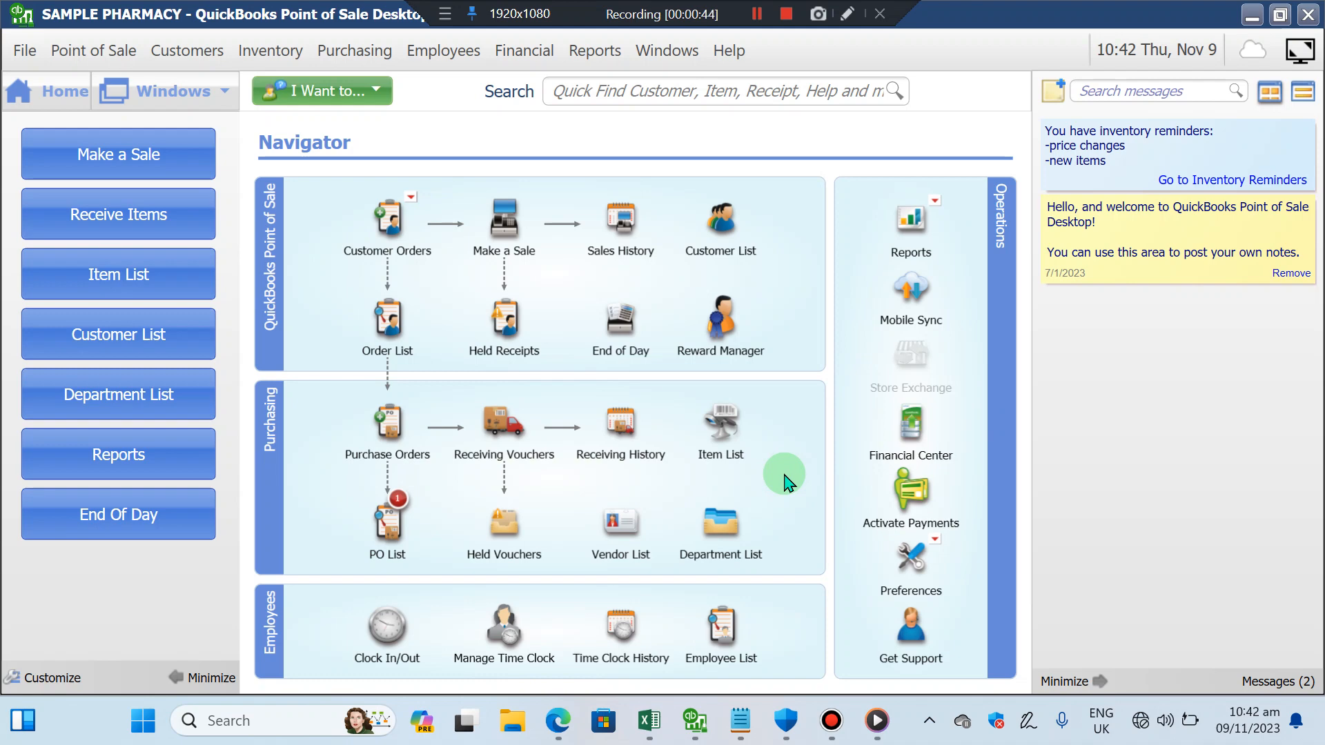
Open the item list and set the regular price of Ceftriaxone 1000mg to 1,750
{"action": "left_click", "coordinate": [730, 428]}
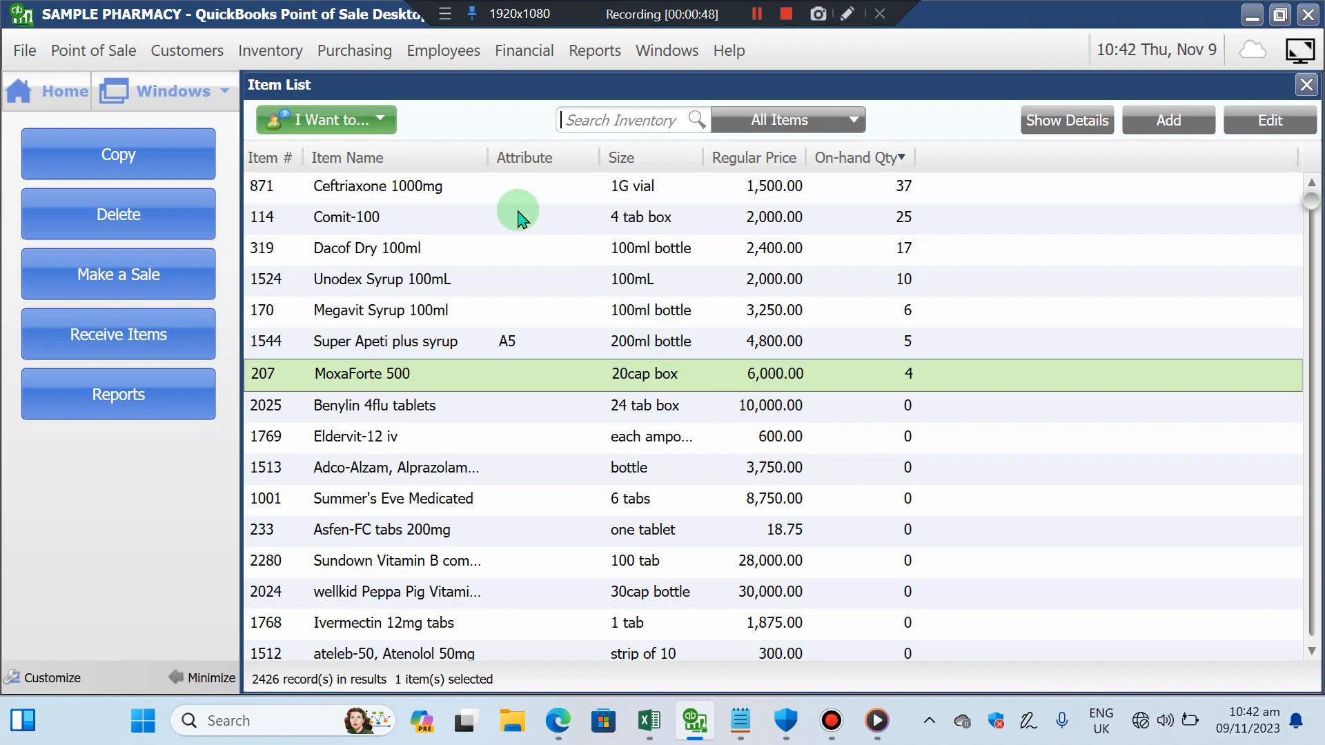
{"action": "left_click", "coordinate": [464, 189]}
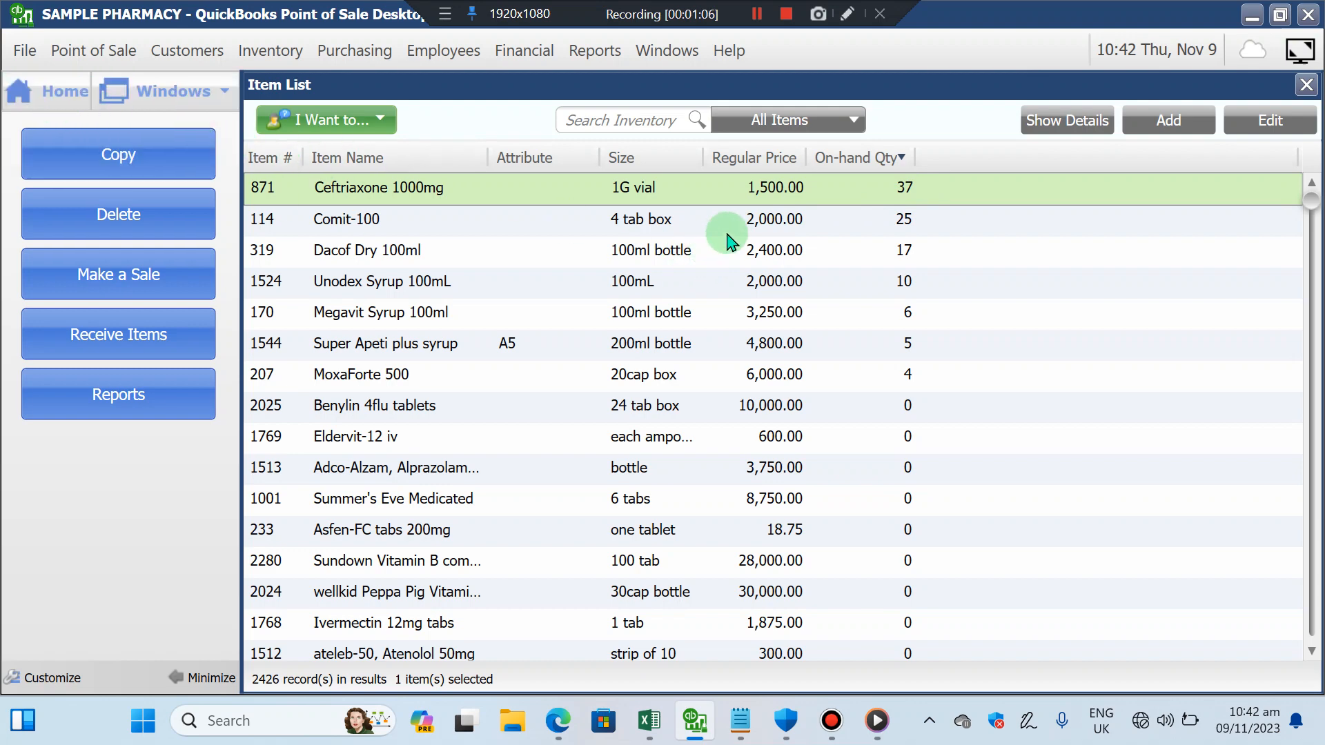
{"action": "left_click", "coordinate": [763, 183]}
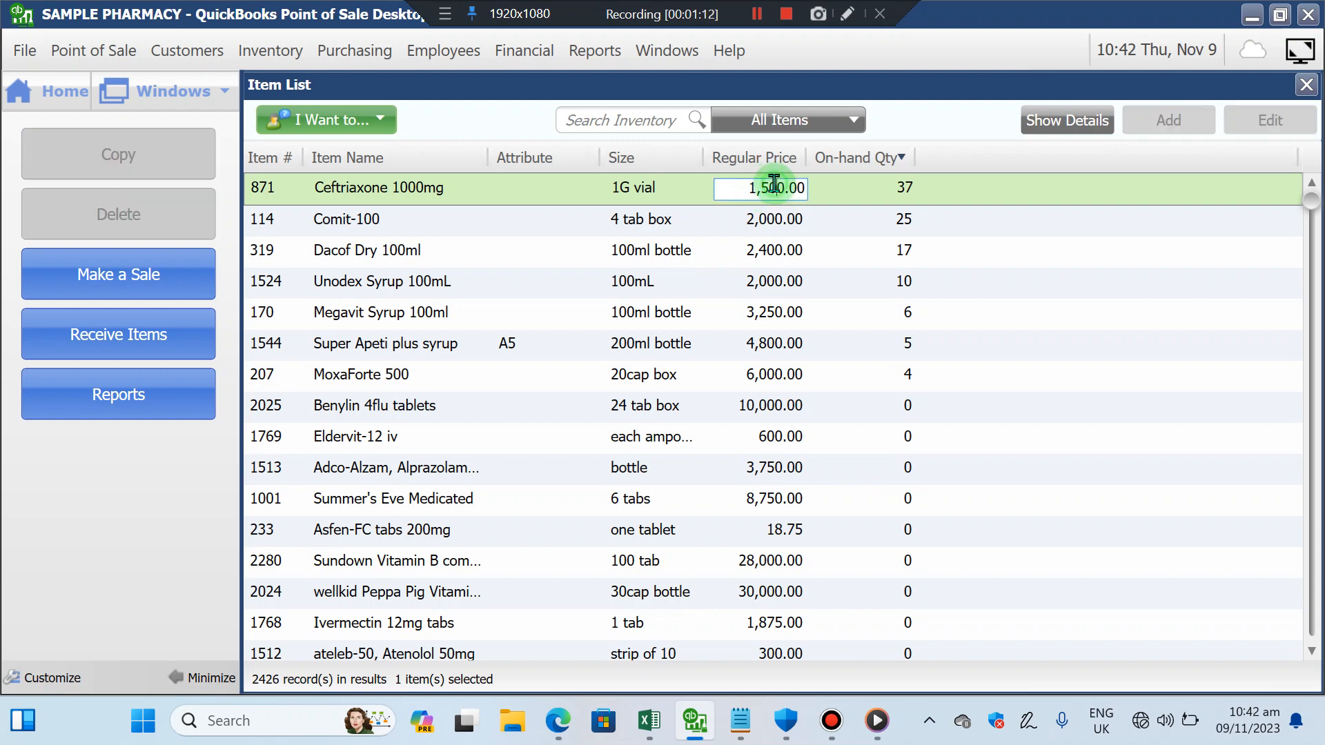
{"action": "left_click_drag", "start_coordinate": [776, 183], "coordinate": [729, 186]}
{"action": "key", "text": "BackSpace"}
{"action": "type", "text": "175"}
{"action": "left_click", "coordinate": [799, 215]}
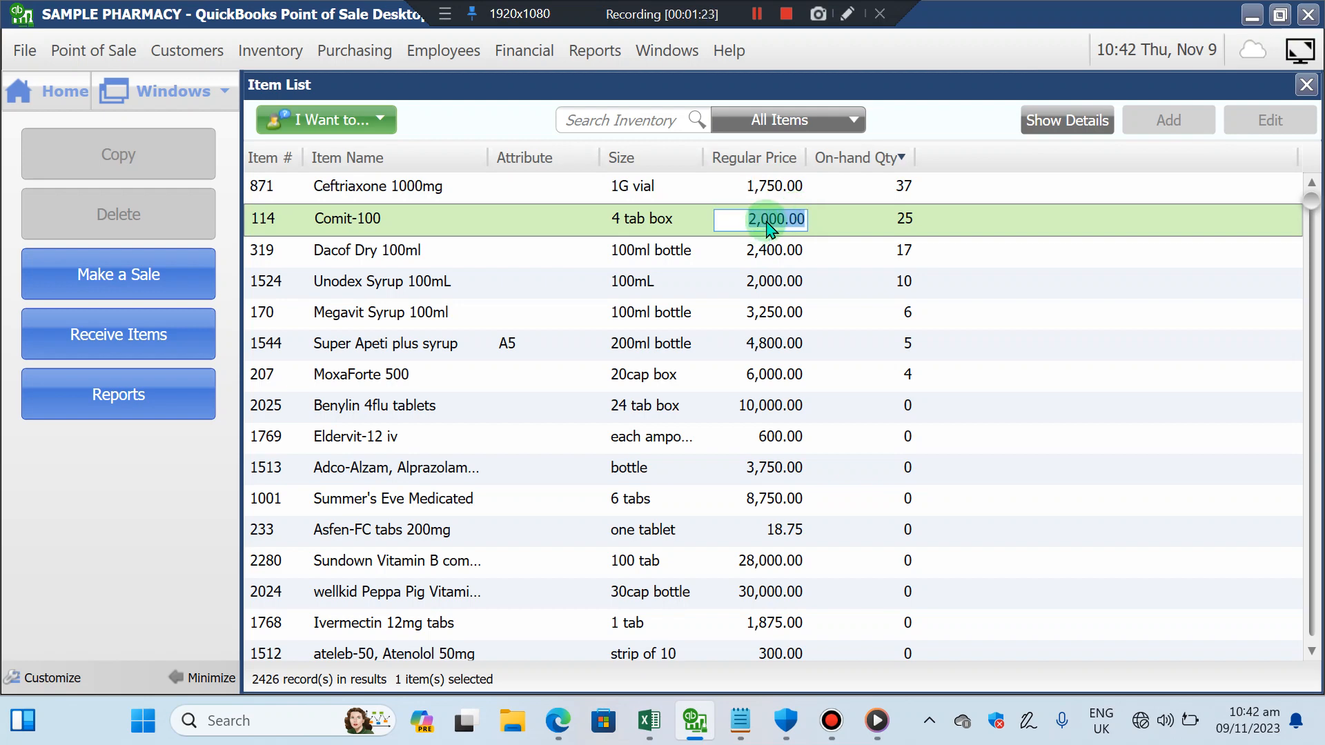
{"action": "left_click", "coordinate": [772, 257]}
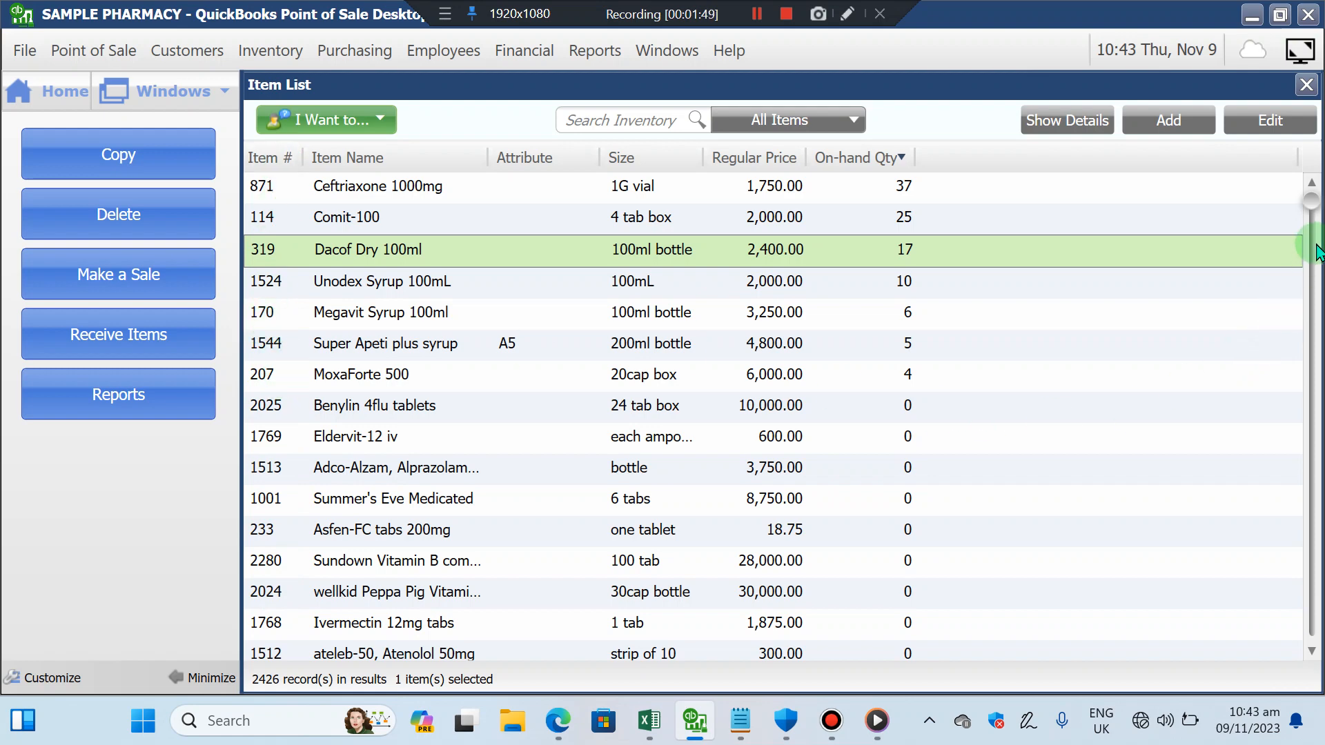
Open the Price Manager from the home screen and start a new item price change
{"action": "left_click_drag", "start_coordinate": [1310, 201], "coordinate": [1311, 161]}
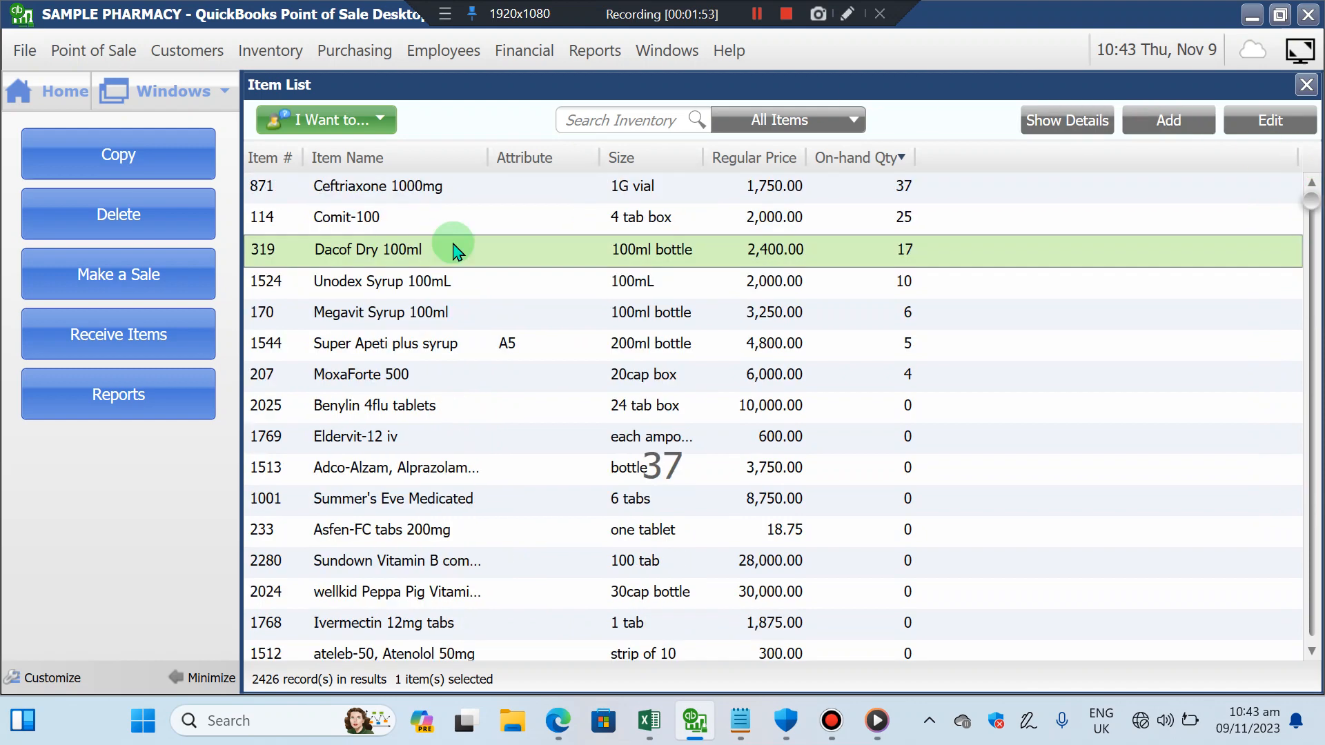
{"action": "left_click", "coordinate": [57, 98]}
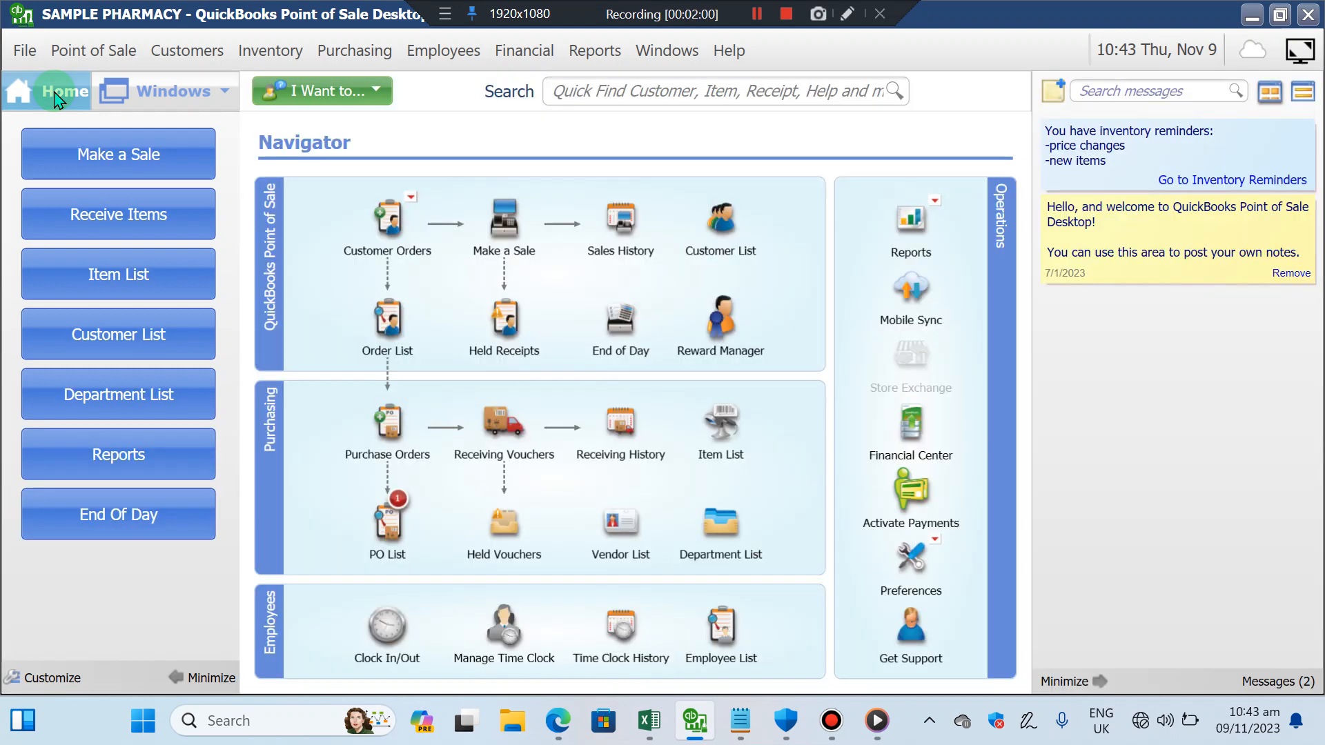
{"action": "left_click", "coordinate": [293, 60]}
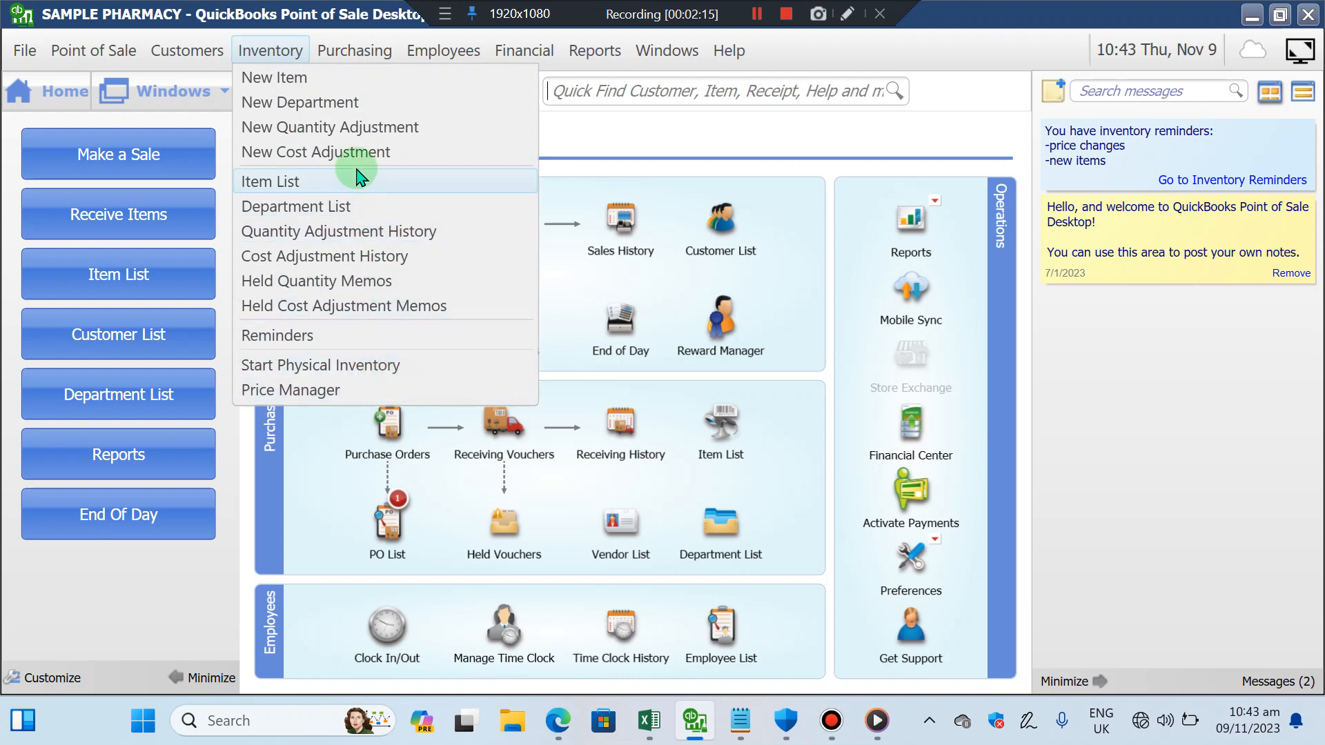
{"action": "left_click", "coordinate": [364, 399]}
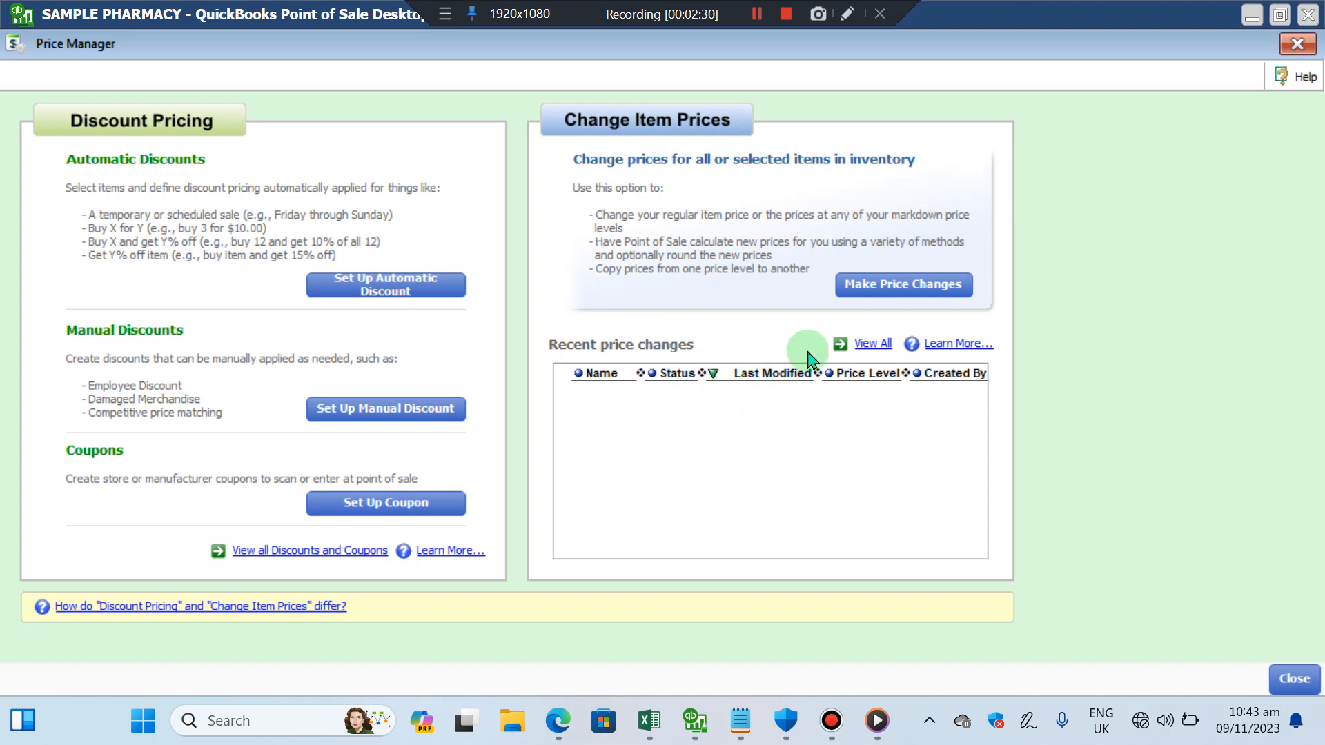
{"action": "left_click", "coordinate": [894, 290]}
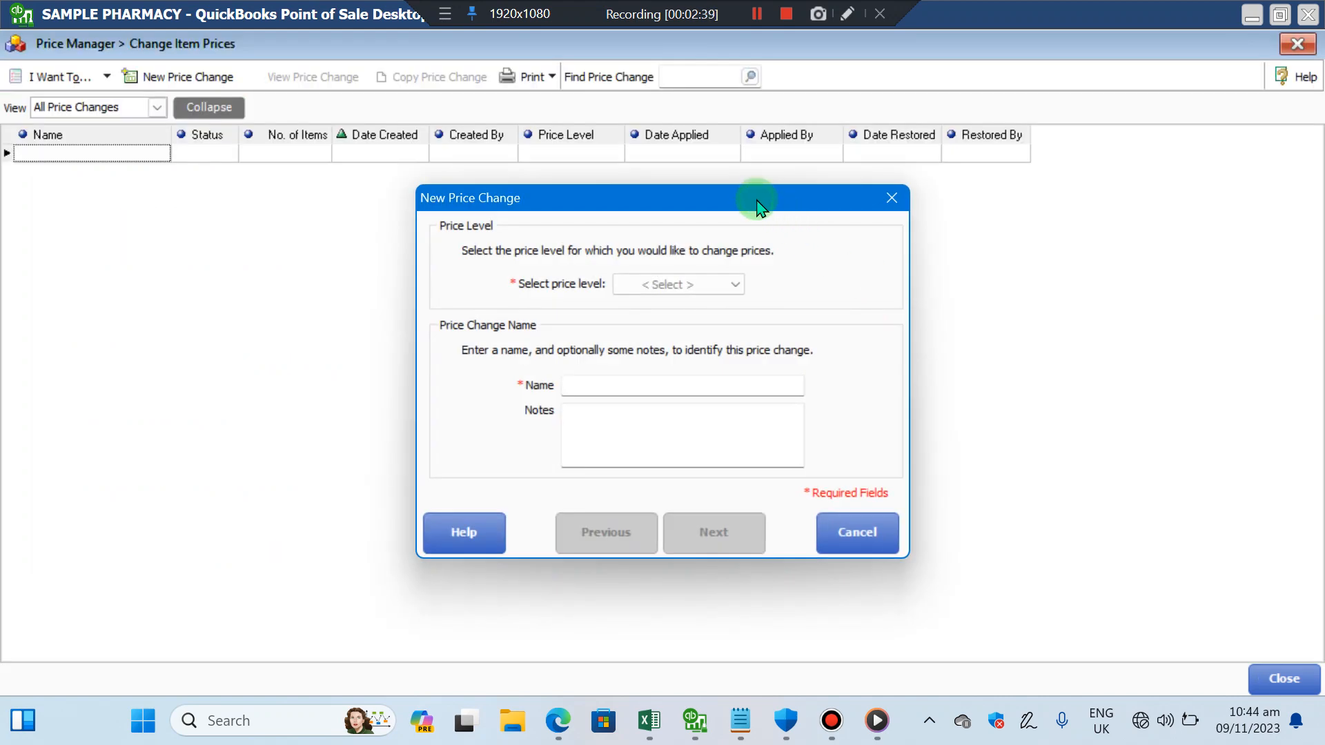
{"action": "left_click_drag", "start_coordinate": [757, 201], "coordinate": [792, 174]}
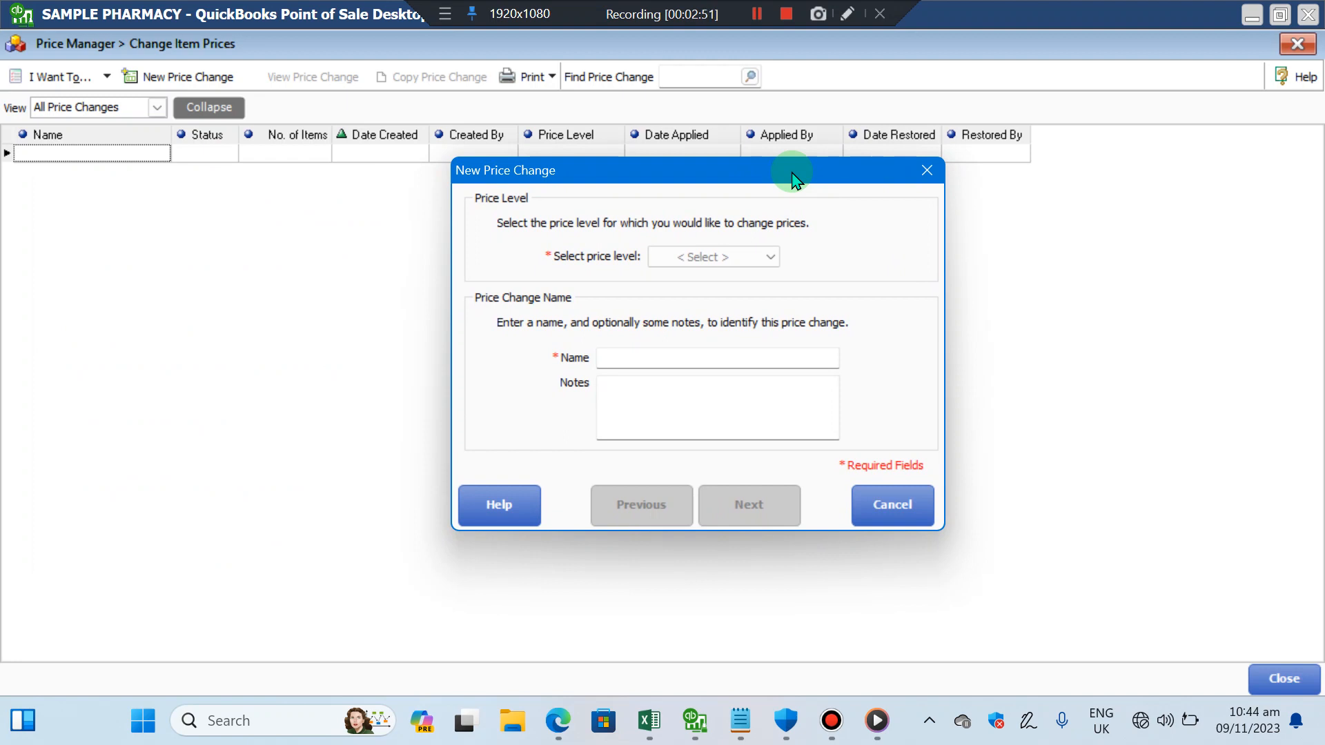
Set the price level to Regular Price and name the price change "Devaluation 44%", leaving the notes empty
{"action": "left_click", "coordinate": [772, 258]}
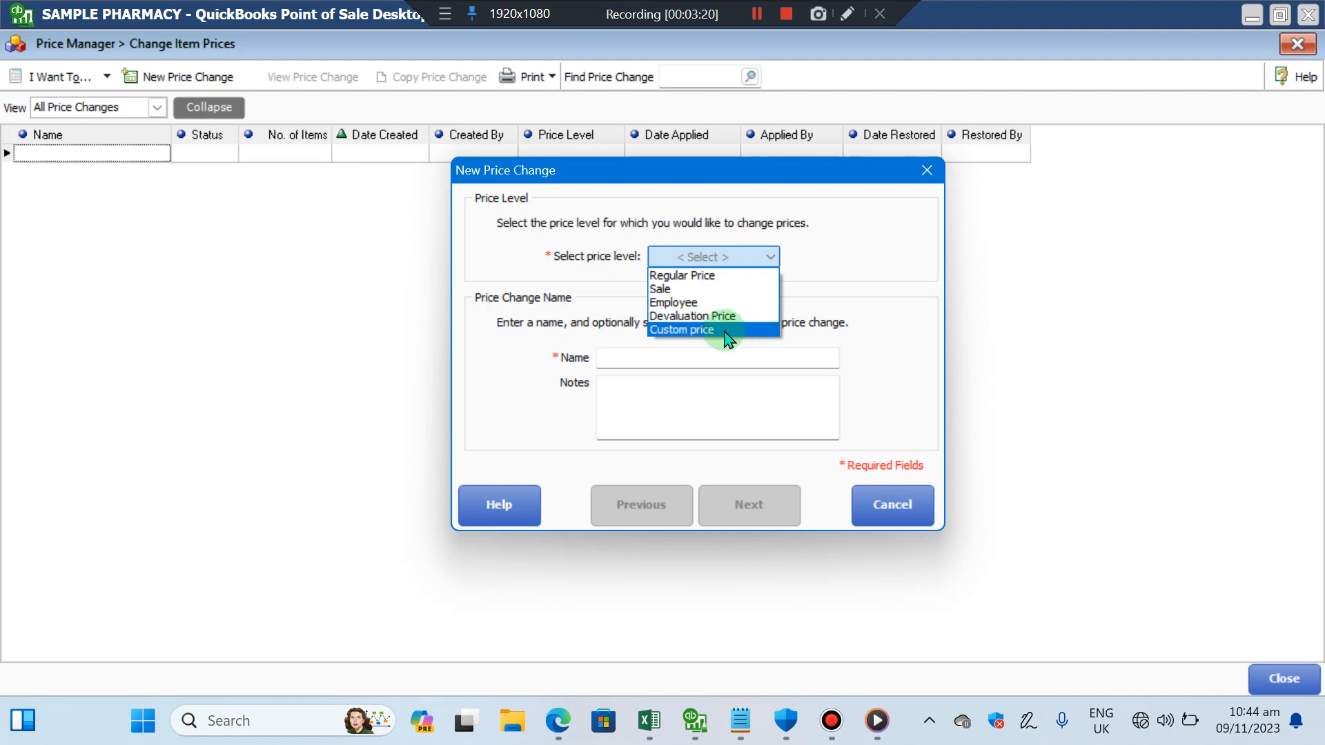
{"action": "left_click", "coordinate": [719, 276]}
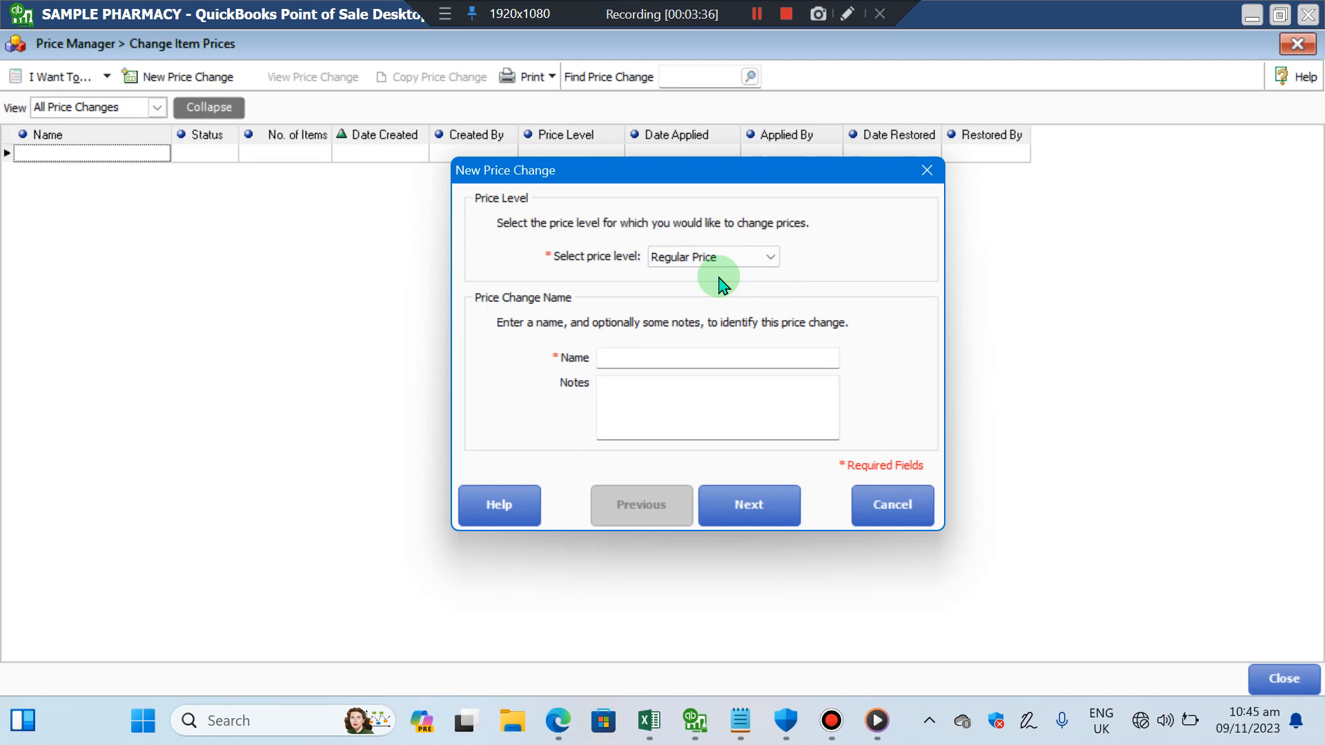
{"action": "left_click", "coordinate": [635, 356]}
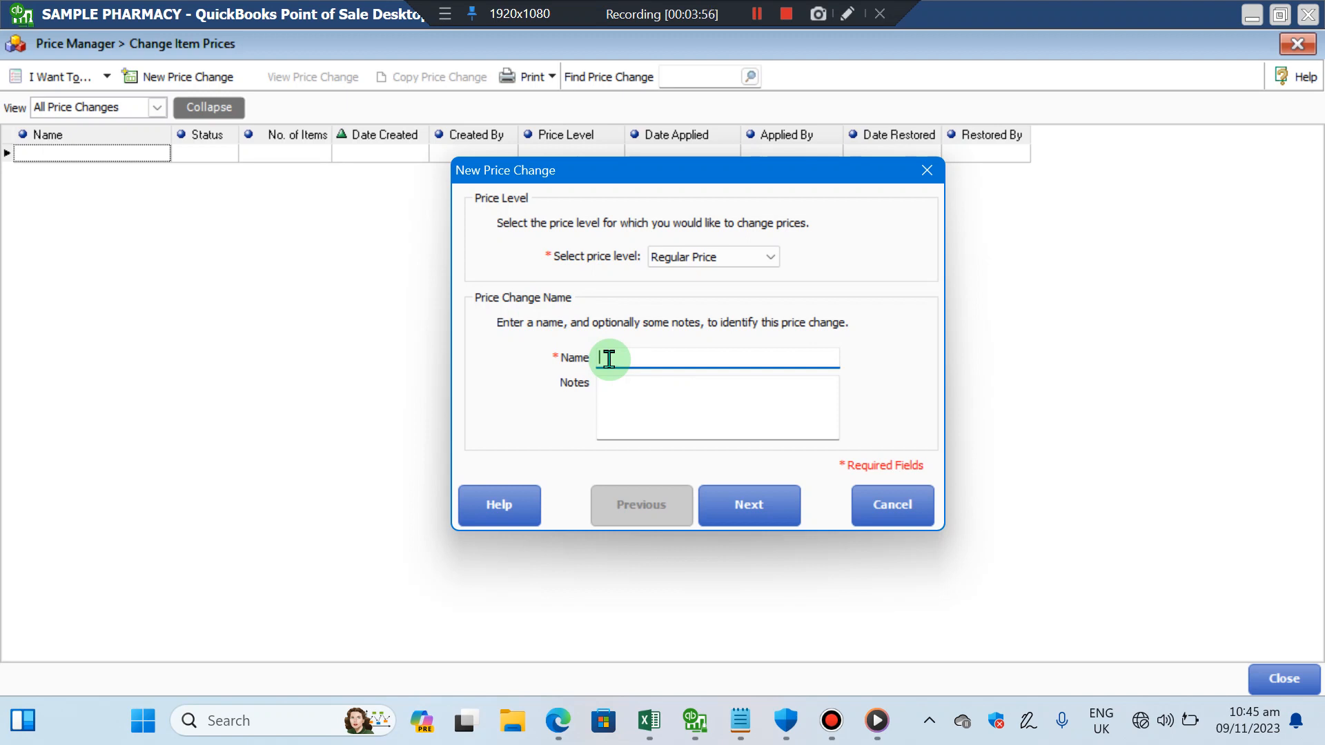
{"action": "type", "text": "Devaluation 44%"}
{"action": "left_click", "coordinate": [639, 398]}
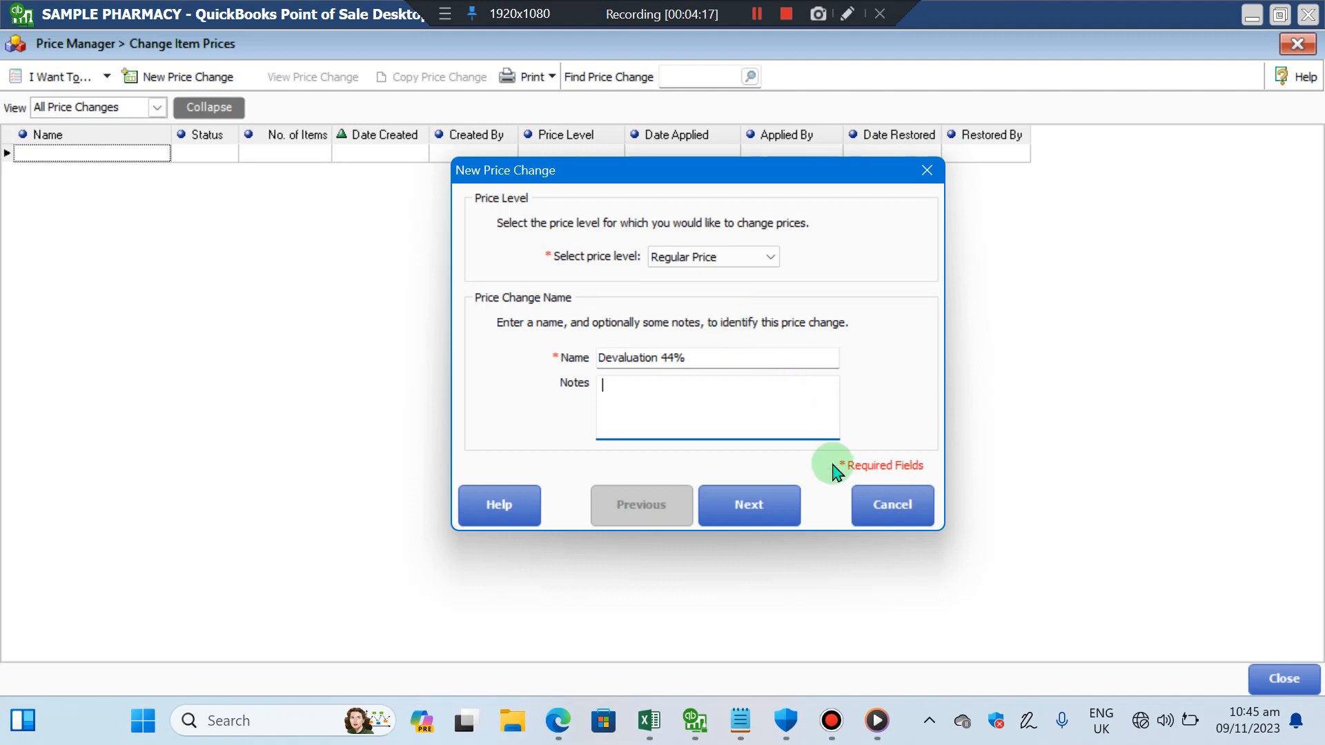
{"action": "left_click", "coordinate": [734, 504]}
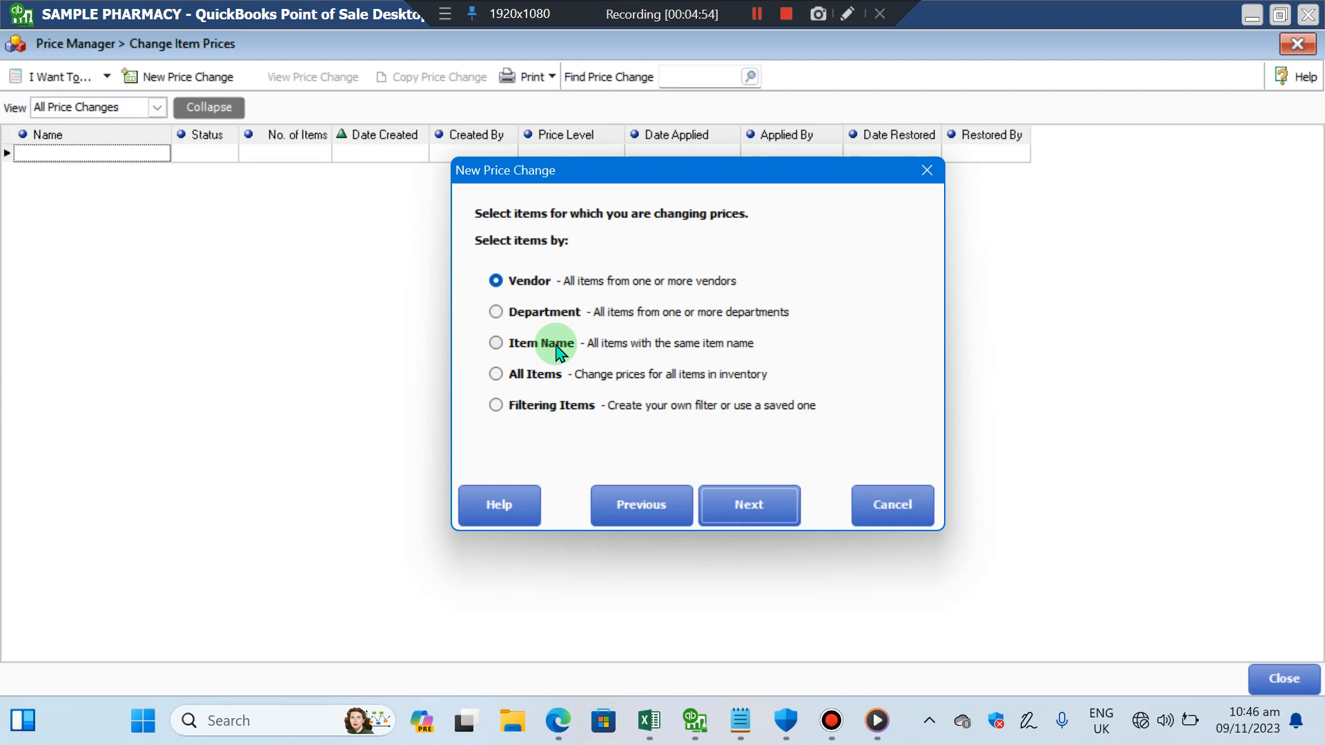
Include all inventory items and base the new prices on the existing Regular Price level
{"action": "left_click", "coordinate": [536, 383]}
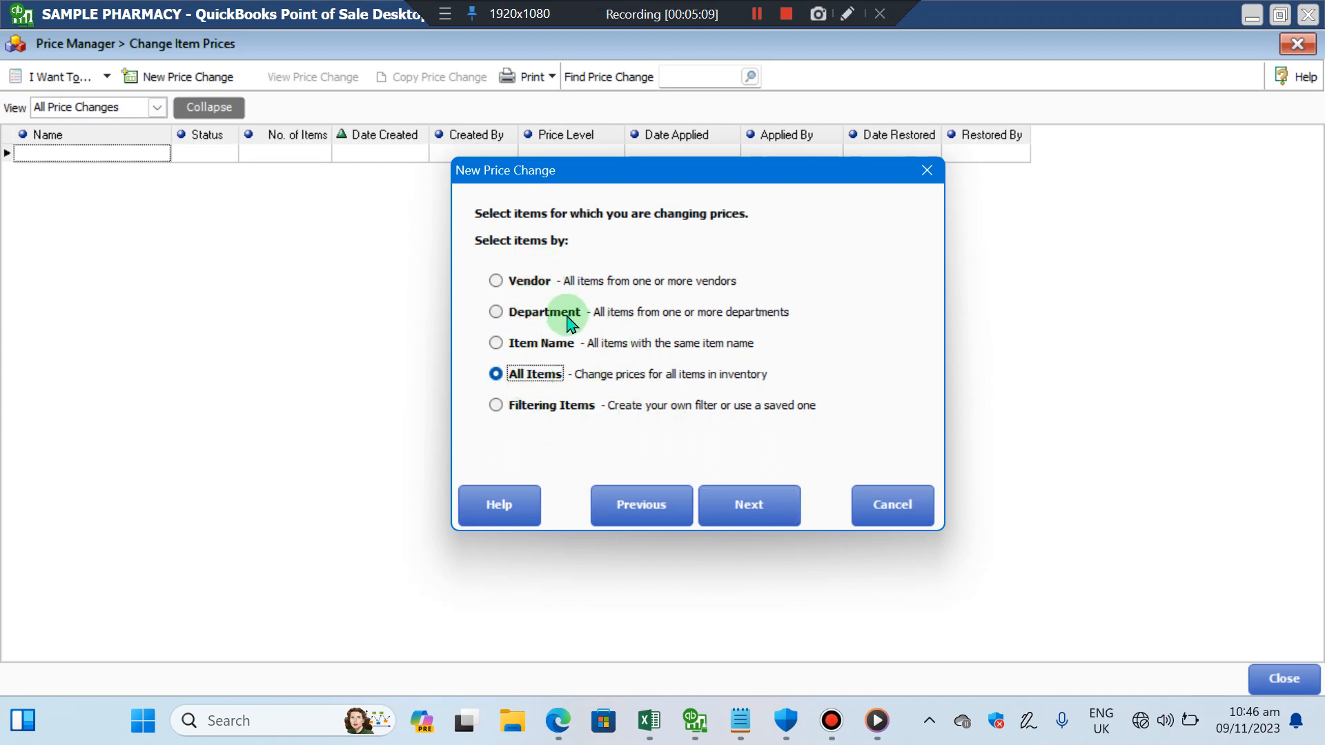
{"action": "left_click", "coordinate": [768, 519]}
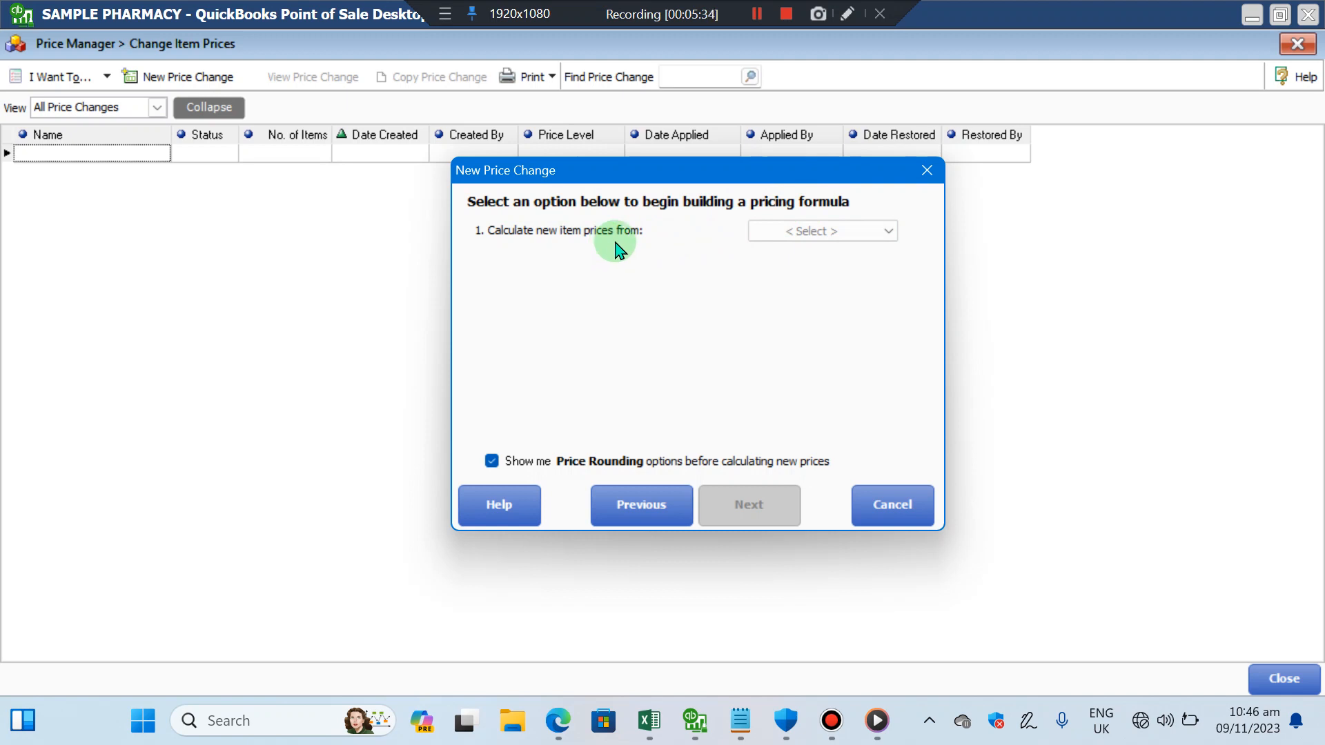
{"action": "left_click", "coordinate": [879, 236]}
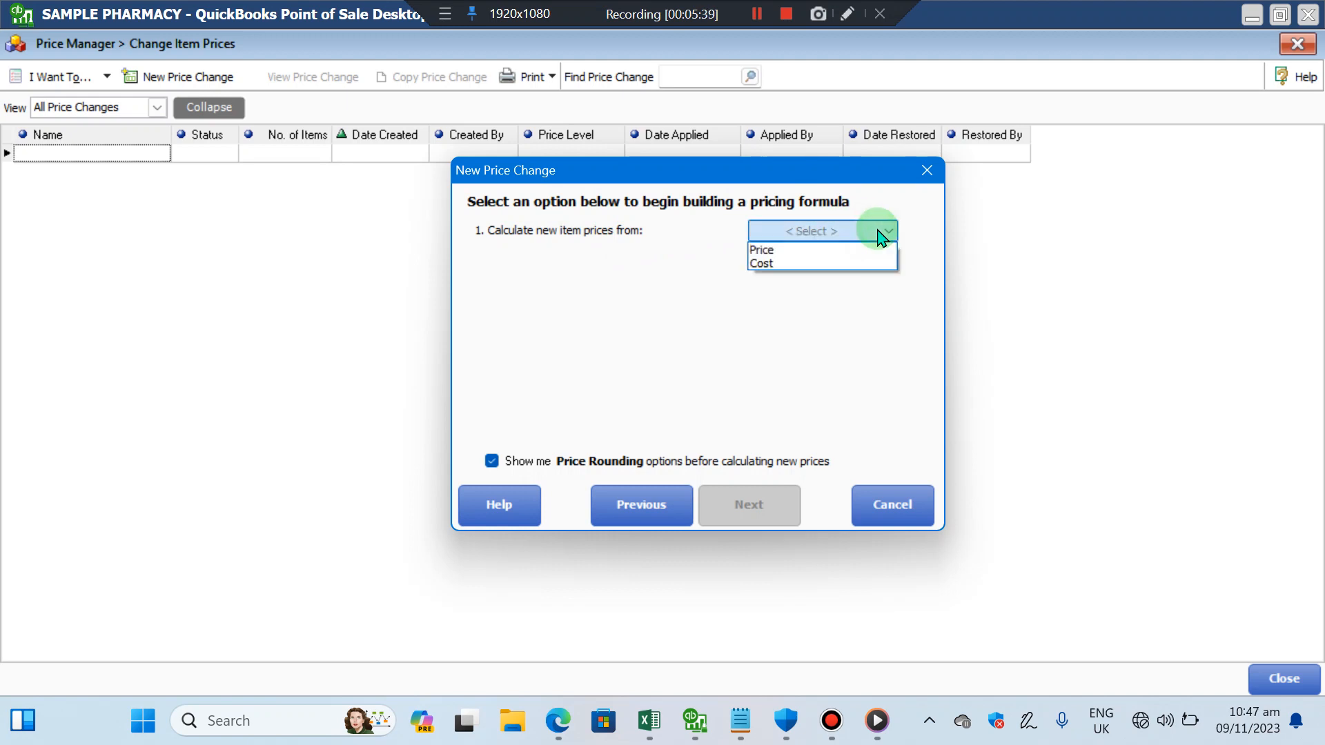
{"action": "left_click", "coordinate": [838, 255]}
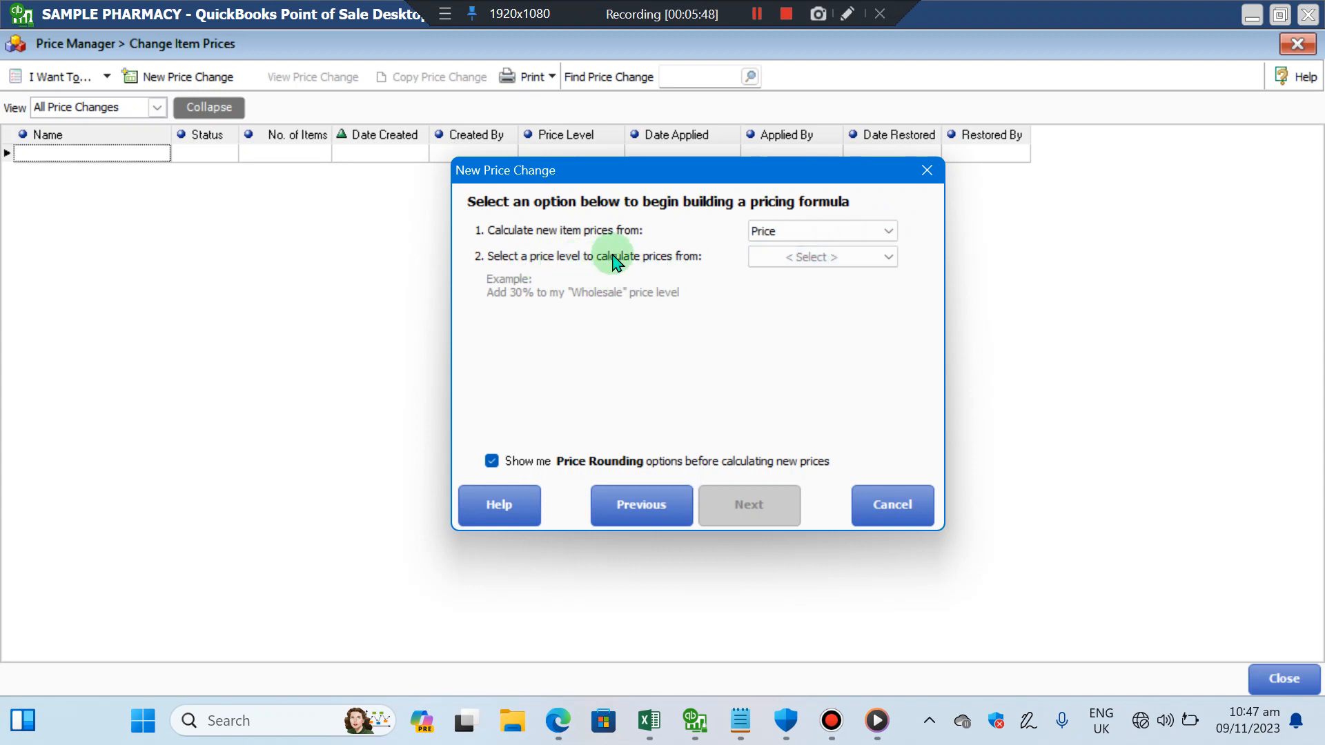
{"action": "left_click", "coordinate": [816, 259]}
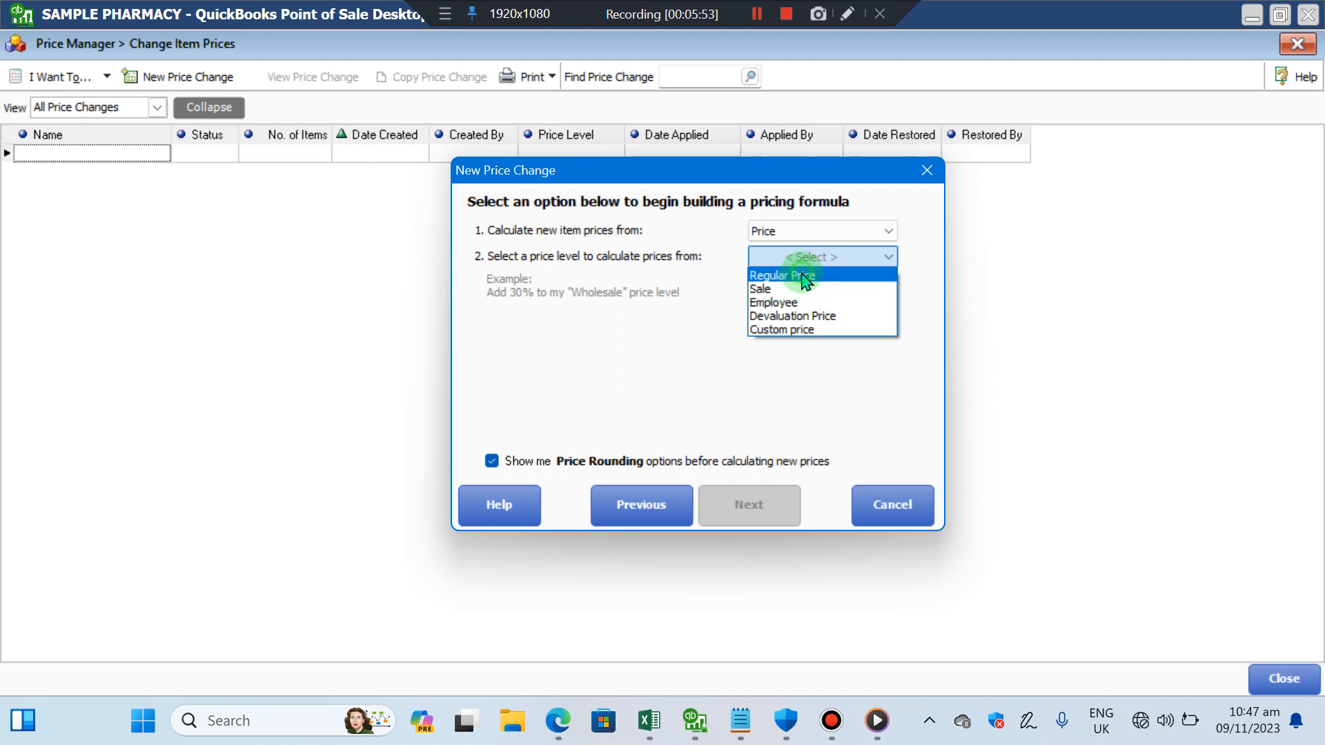
{"action": "left_click", "coordinate": [787, 274]}
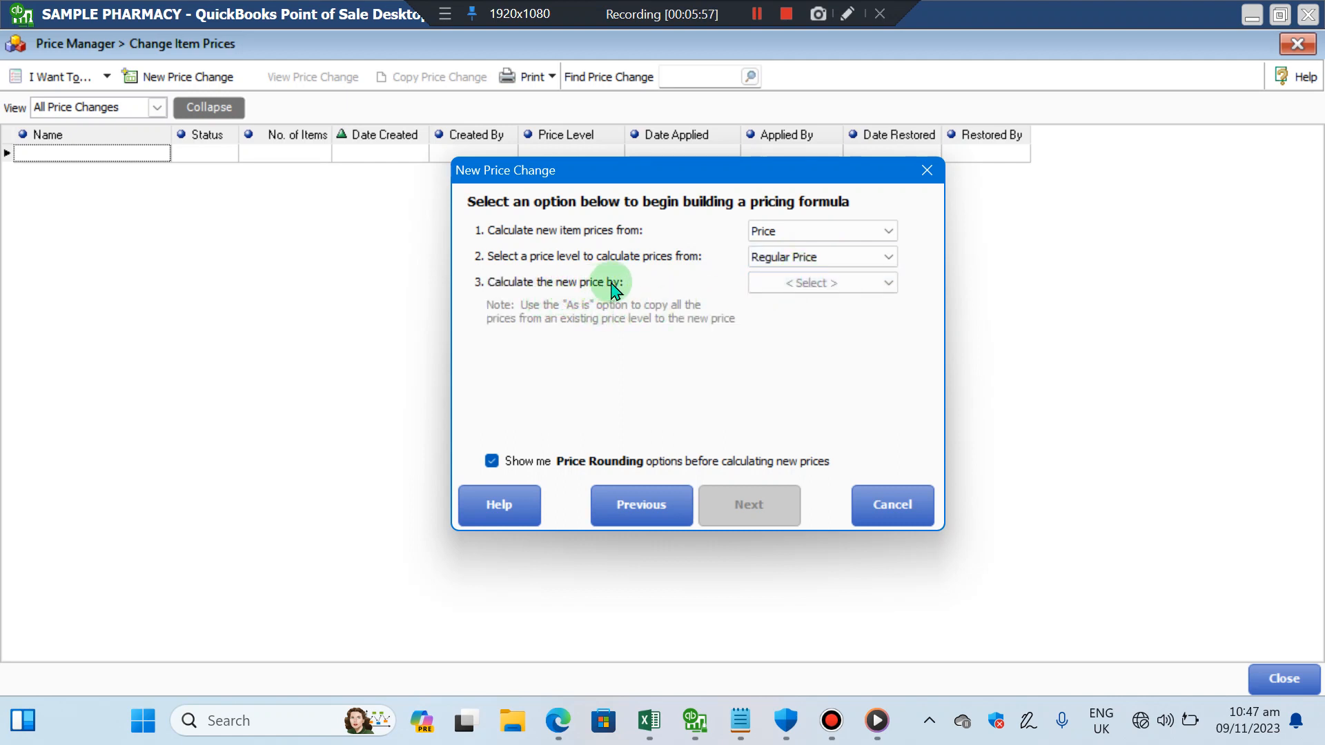
Complete the pricing formula by adding a percentage of 40 to the current price
{"action": "left_click", "coordinate": [833, 291]}
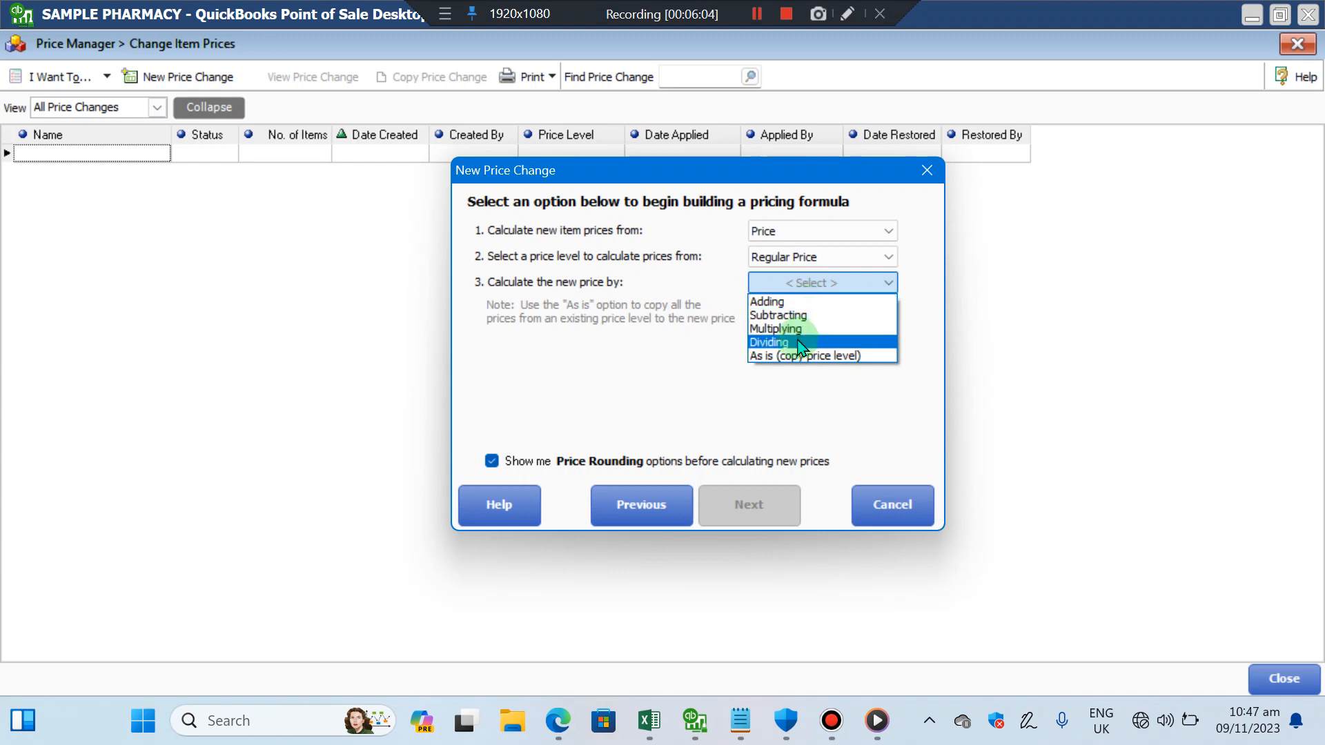
{"action": "left_click", "coordinate": [820, 302]}
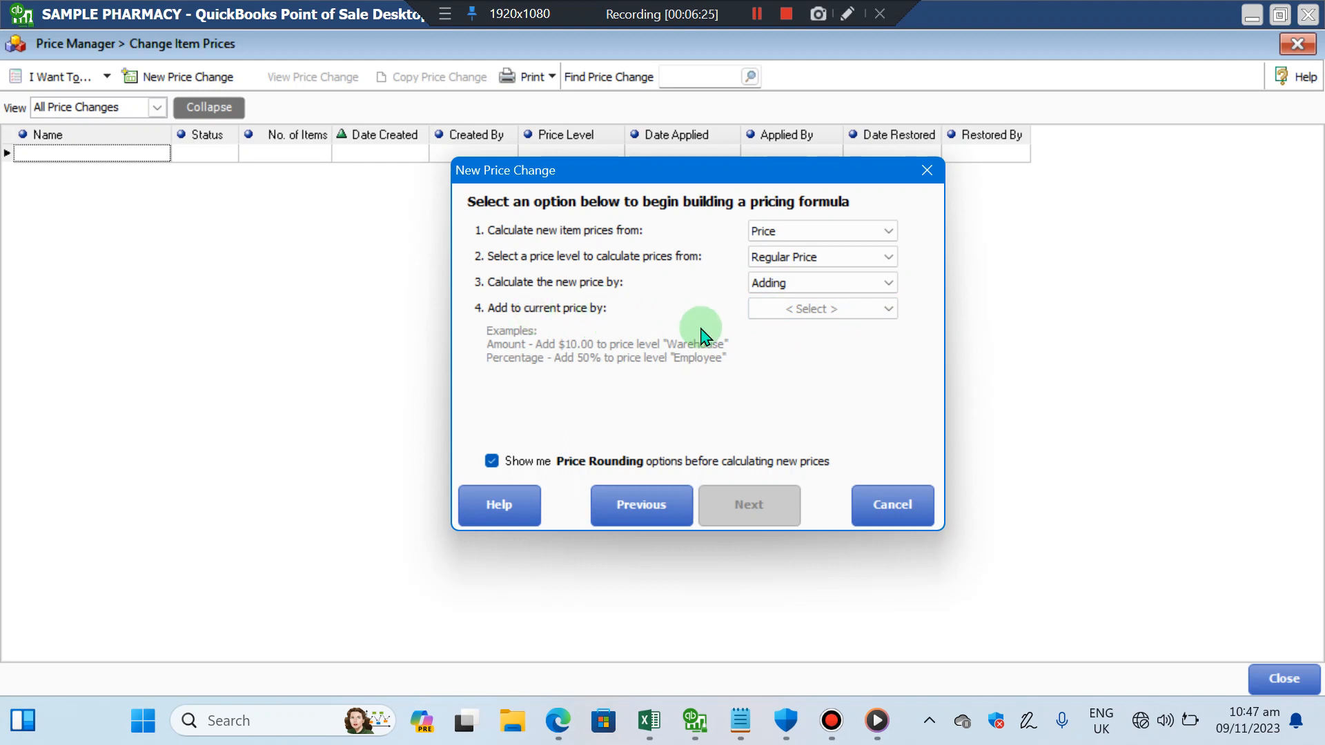
{"action": "left_click", "coordinate": [835, 314]}
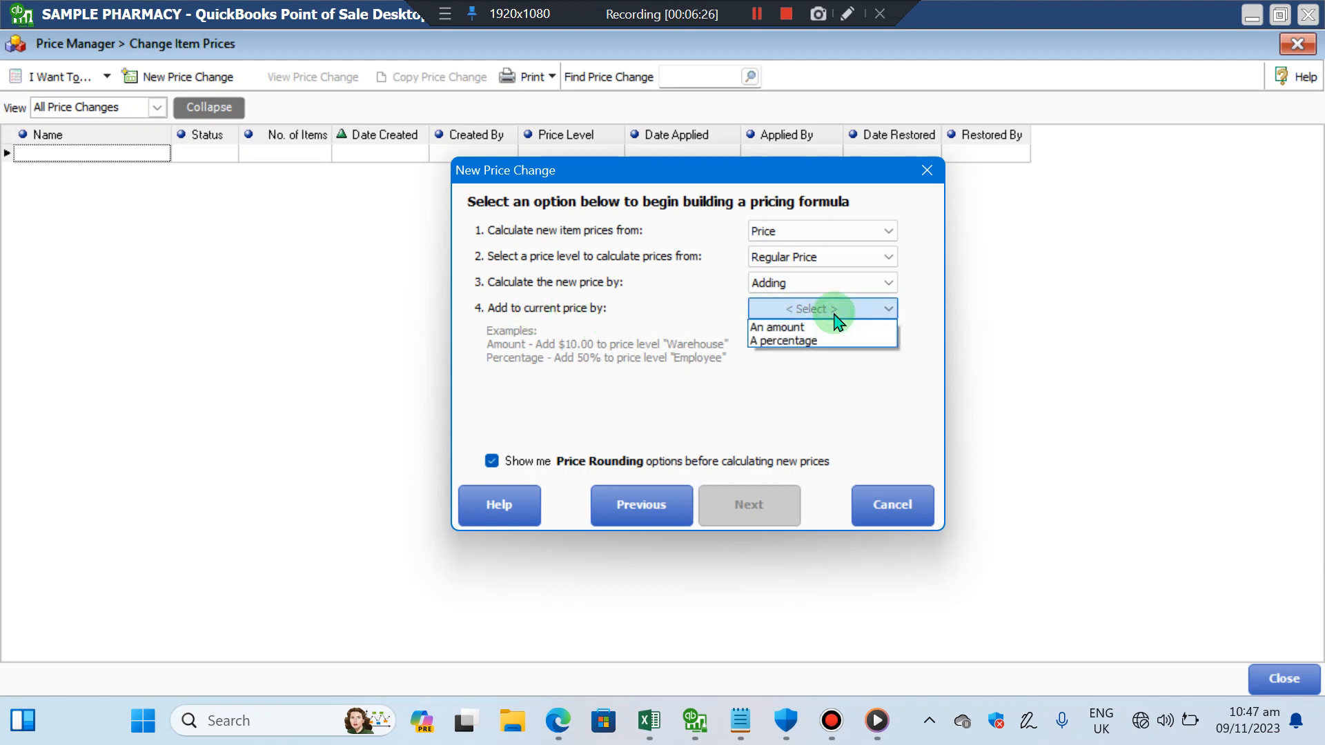
{"action": "left_click", "coordinate": [786, 341]}
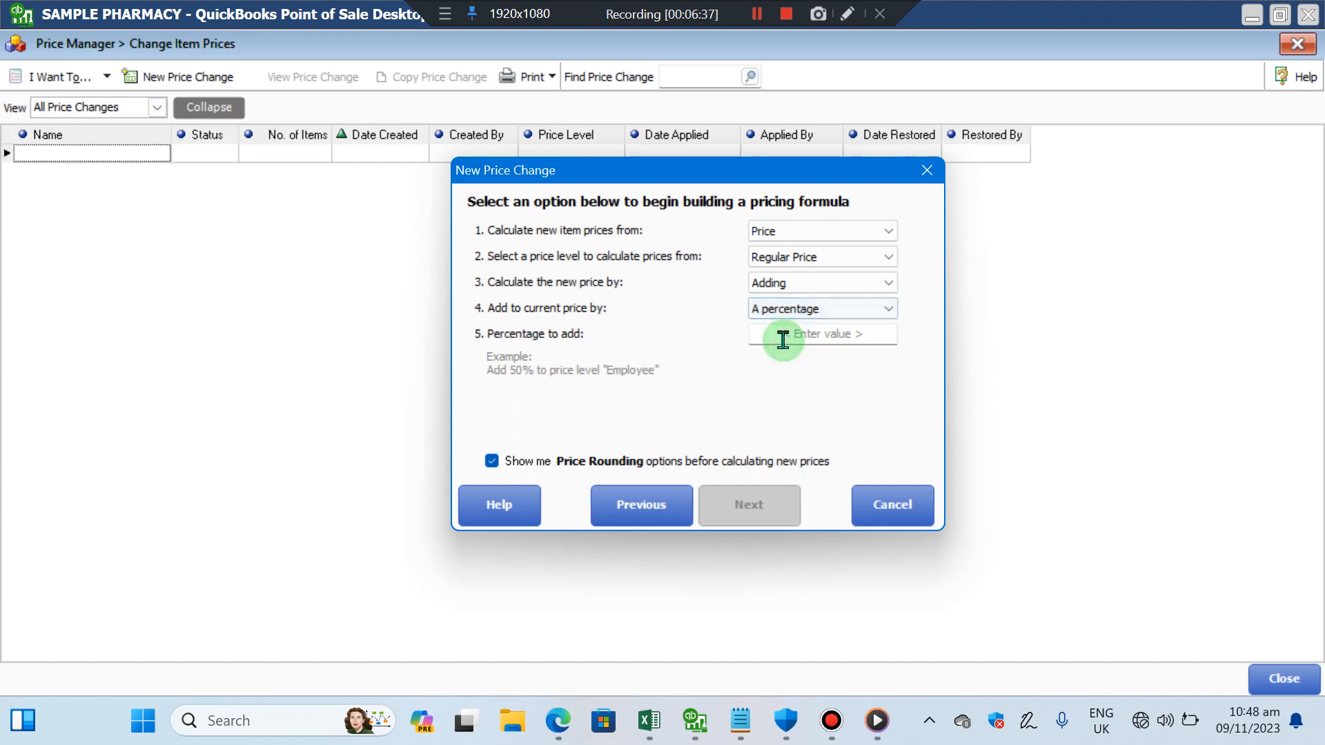
{"action": "left_click", "coordinate": [828, 338]}
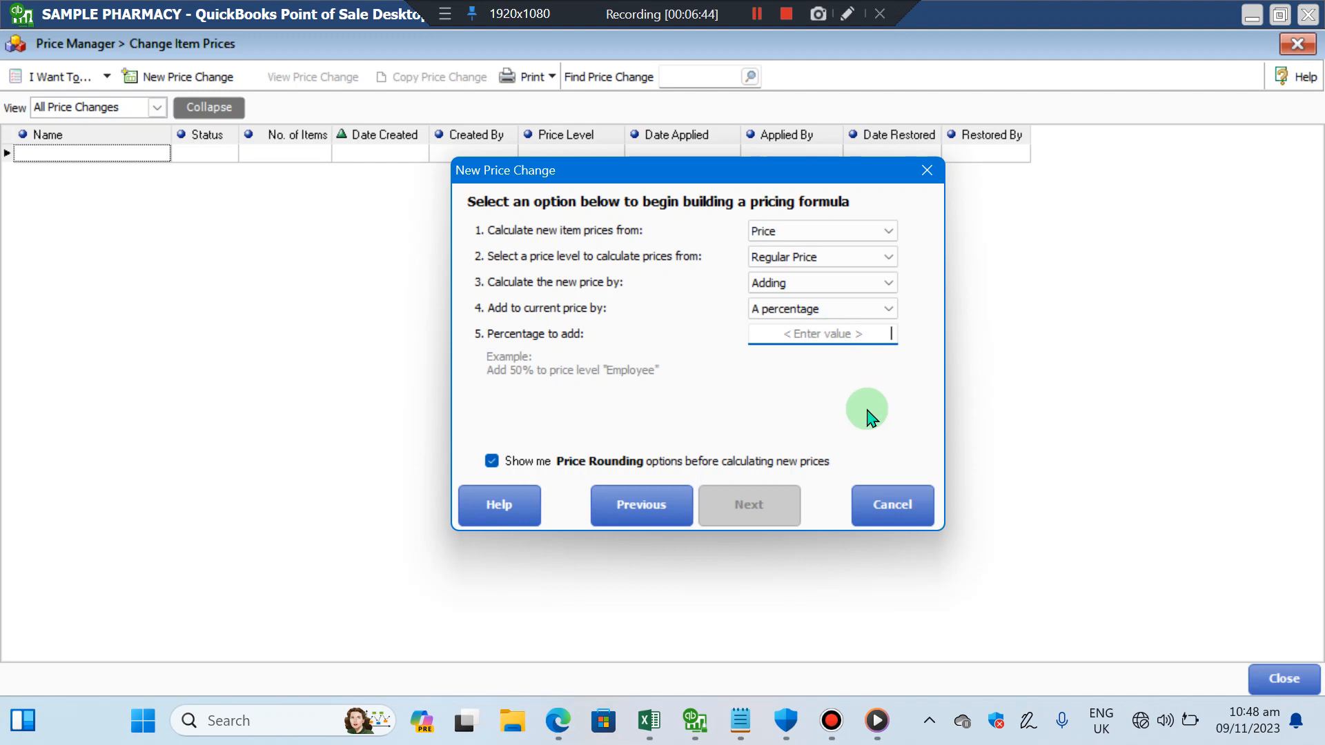
{"action": "type", "text": "40"}
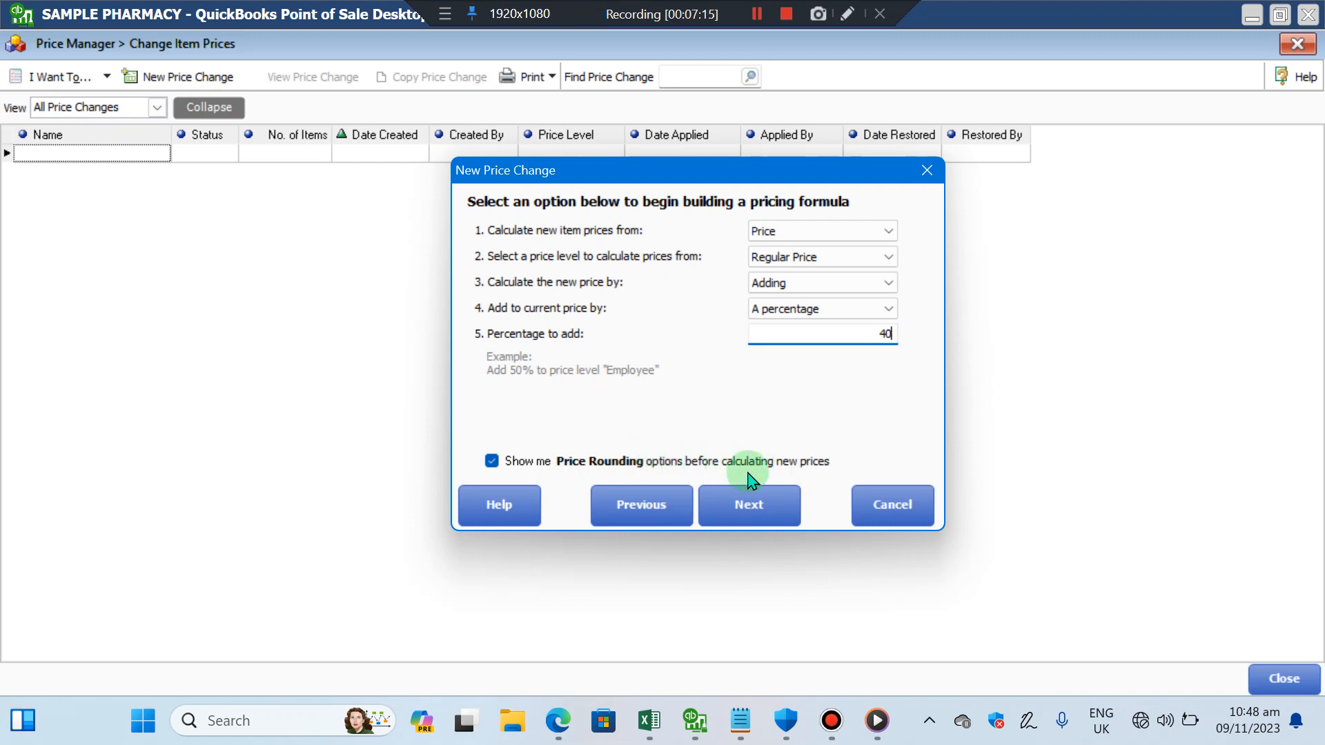
{"action": "left_click", "coordinate": [733, 524]}
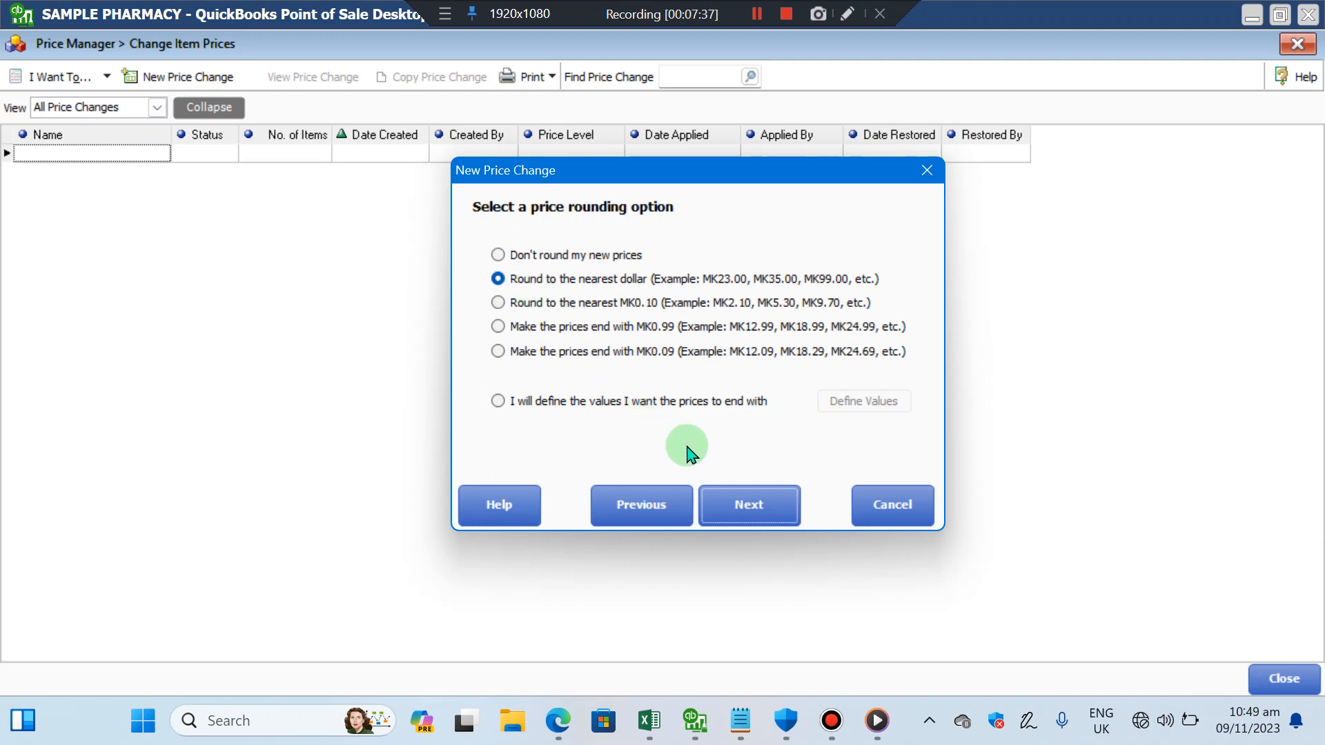
Accept rounding to the nearest dollar and calculate the new prices, continuing despite zero-priced items
{"action": "left_click", "coordinate": [740, 522]}
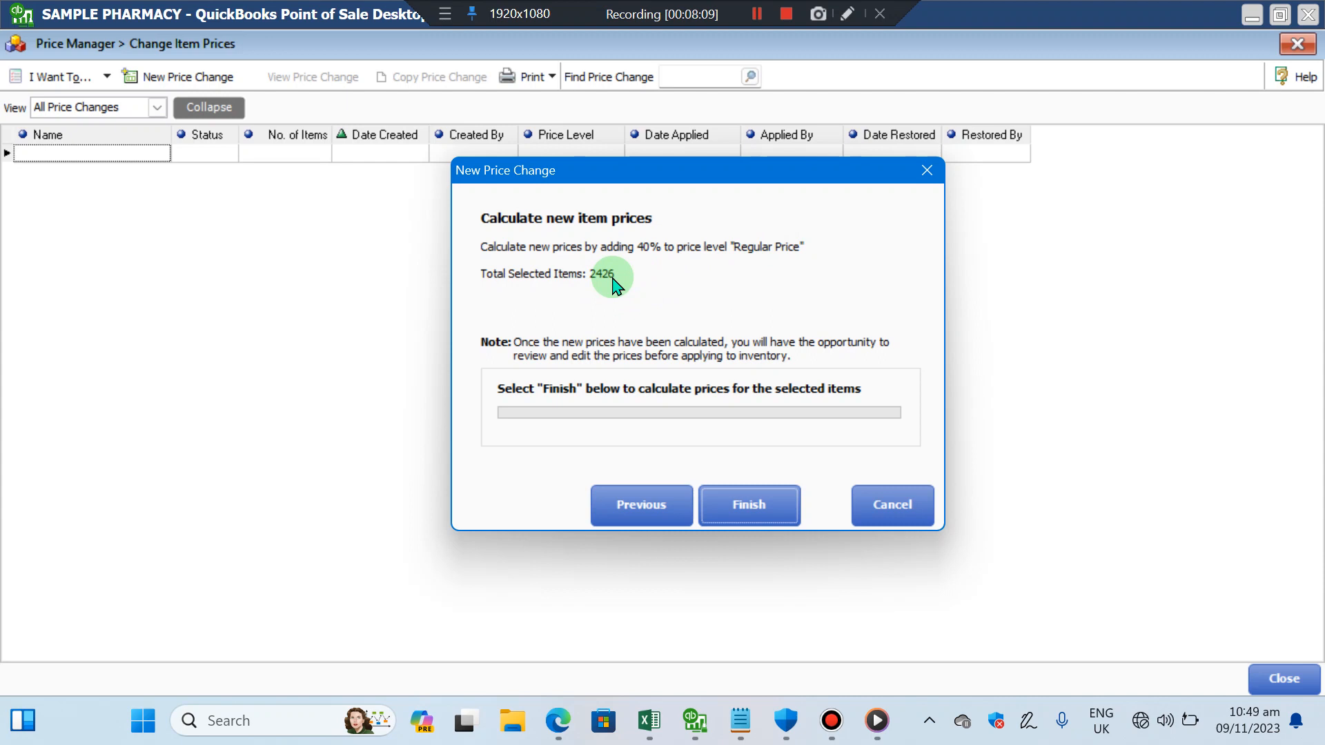
{"action": "left_click", "coordinate": [731, 511]}
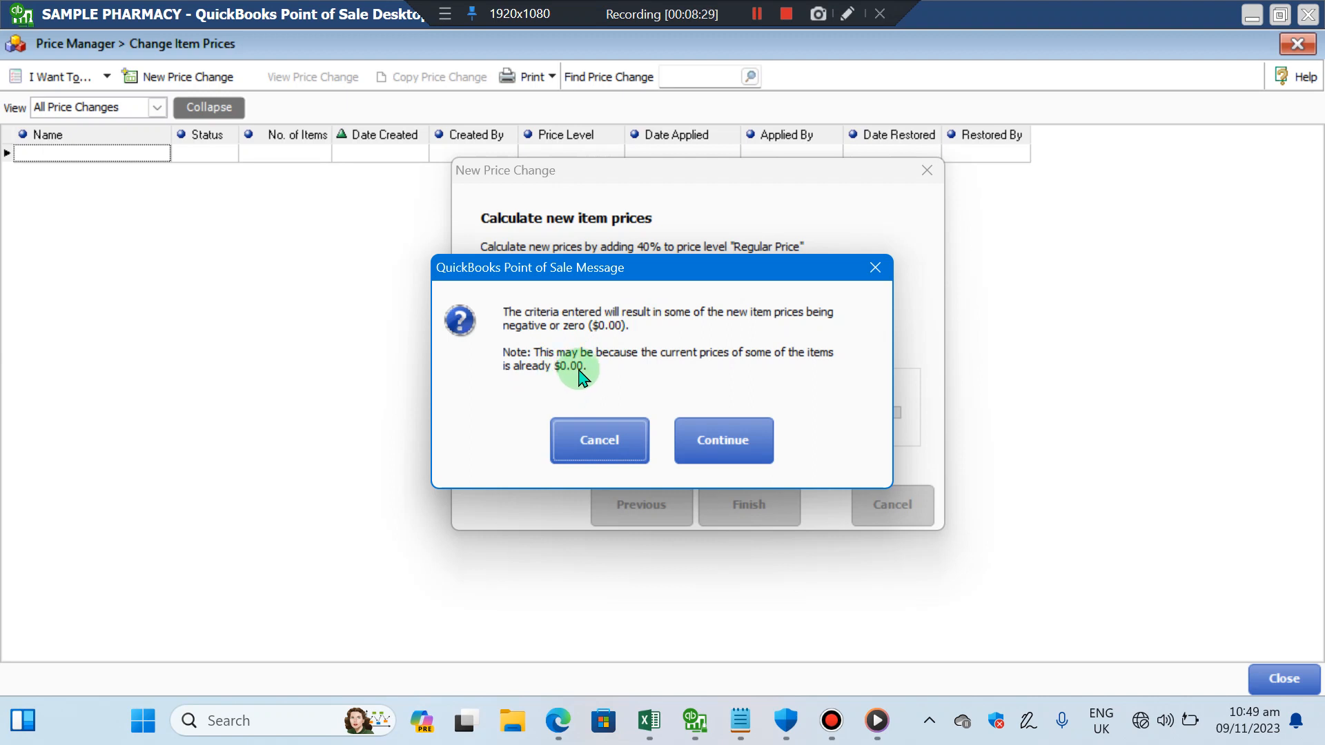
{"action": "left_click", "coordinate": [713, 437]}
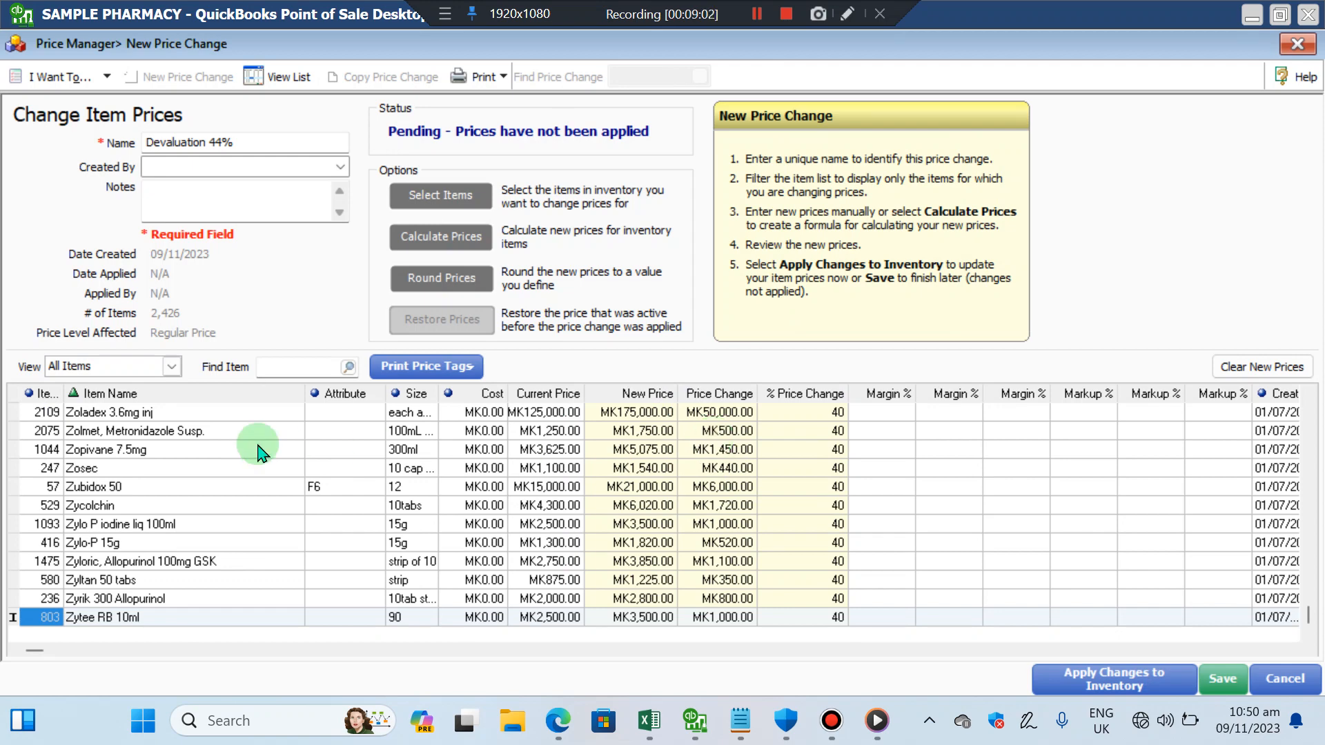
Widen the Size column and examine the calculated price changes for Zosec and Zubidox 50
{"action": "left_click", "coordinate": [175, 471]}
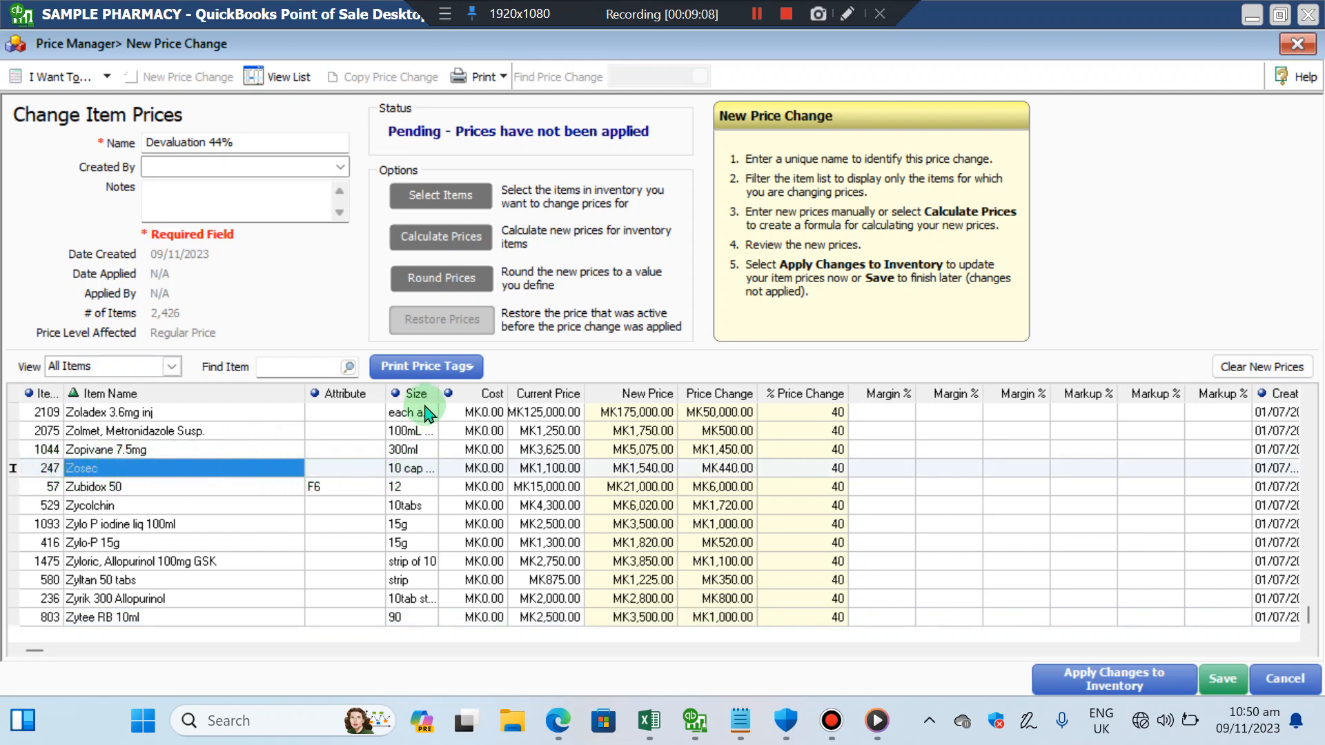
{"action": "left_click_drag", "start_coordinate": [443, 386], "coordinate": [460, 386]}
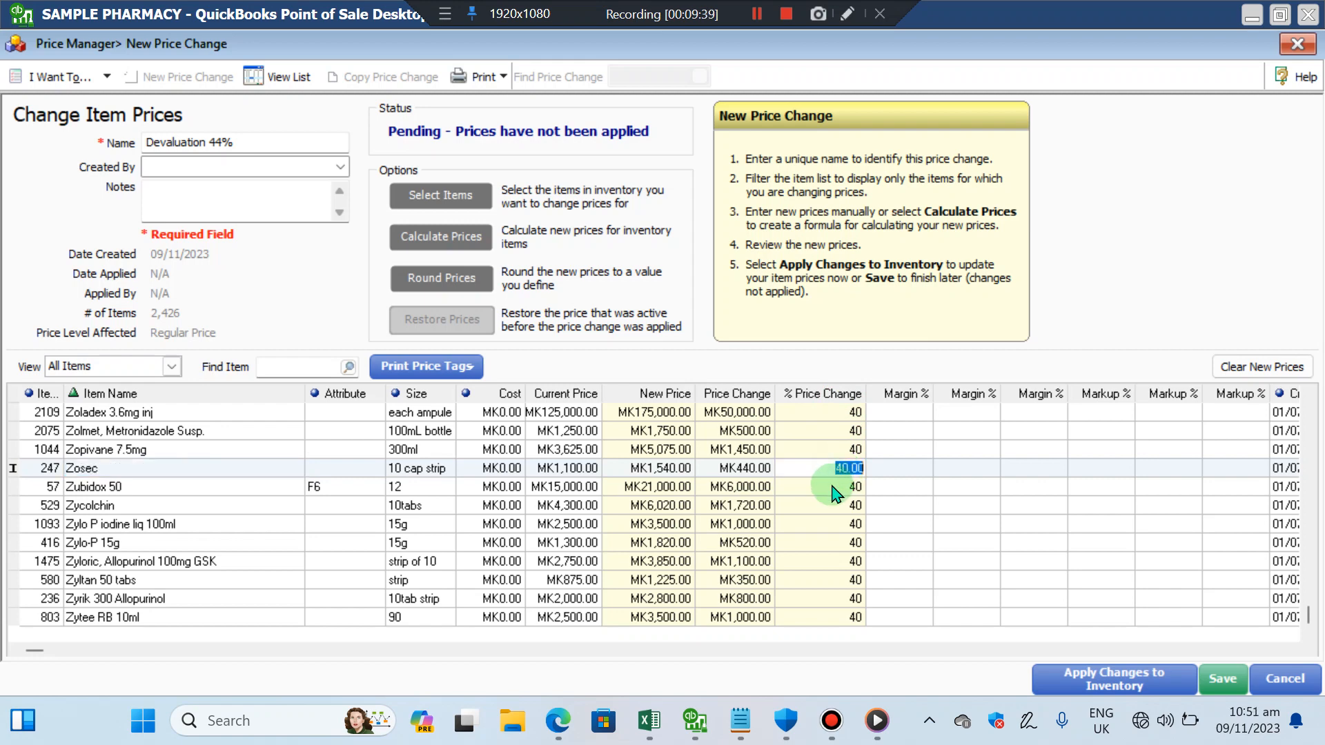
{"action": "left_click", "coordinate": [833, 484]}
{"action": "left_click", "coordinate": [746, 488]}
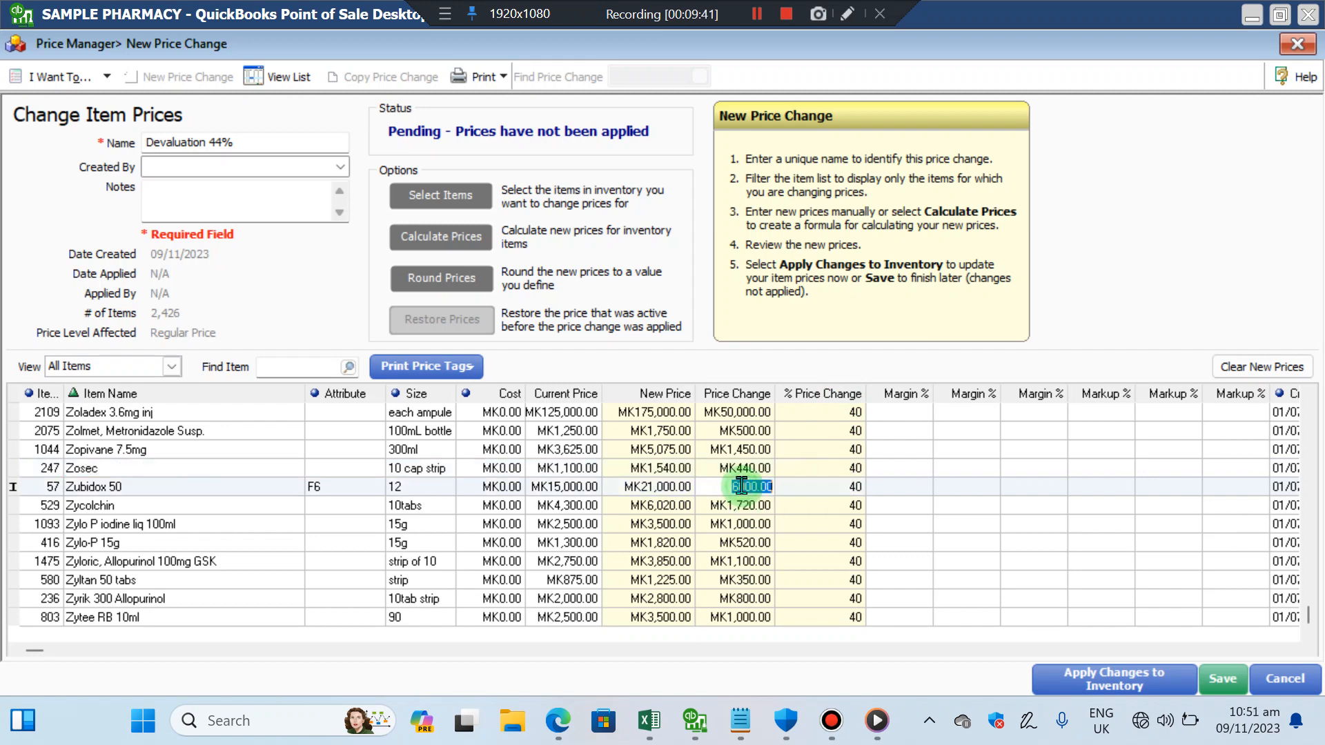
Examine the calculated new prices and price changes for Zycolchin, Zylo-P 15g and Zyrik 300 Allopurinol, then return to the start of the item list
{"action": "left_click", "coordinate": [735, 508]}
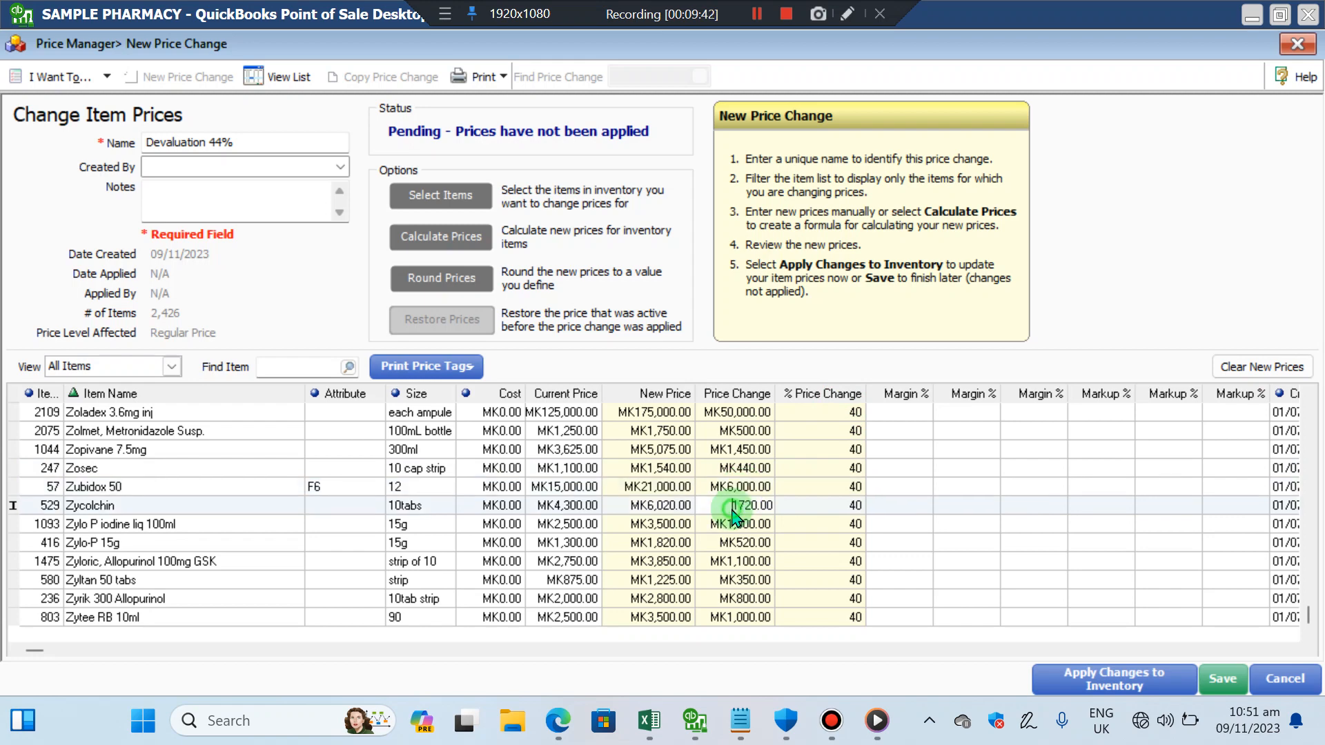
{"action": "left_click", "coordinate": [677, 507]}
{"action": "left_click", "coordinate": [659, 542]}
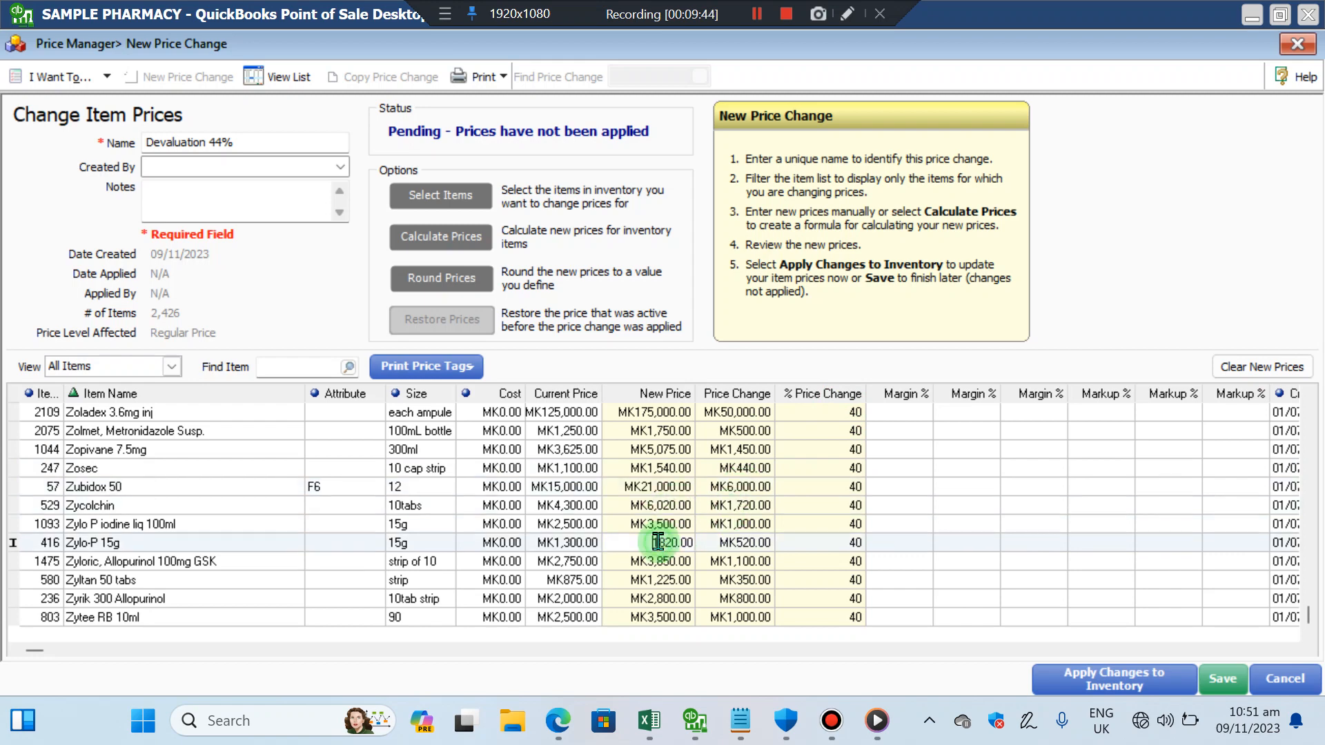
{"action": "left_click", "coordinate": [645, 598]}
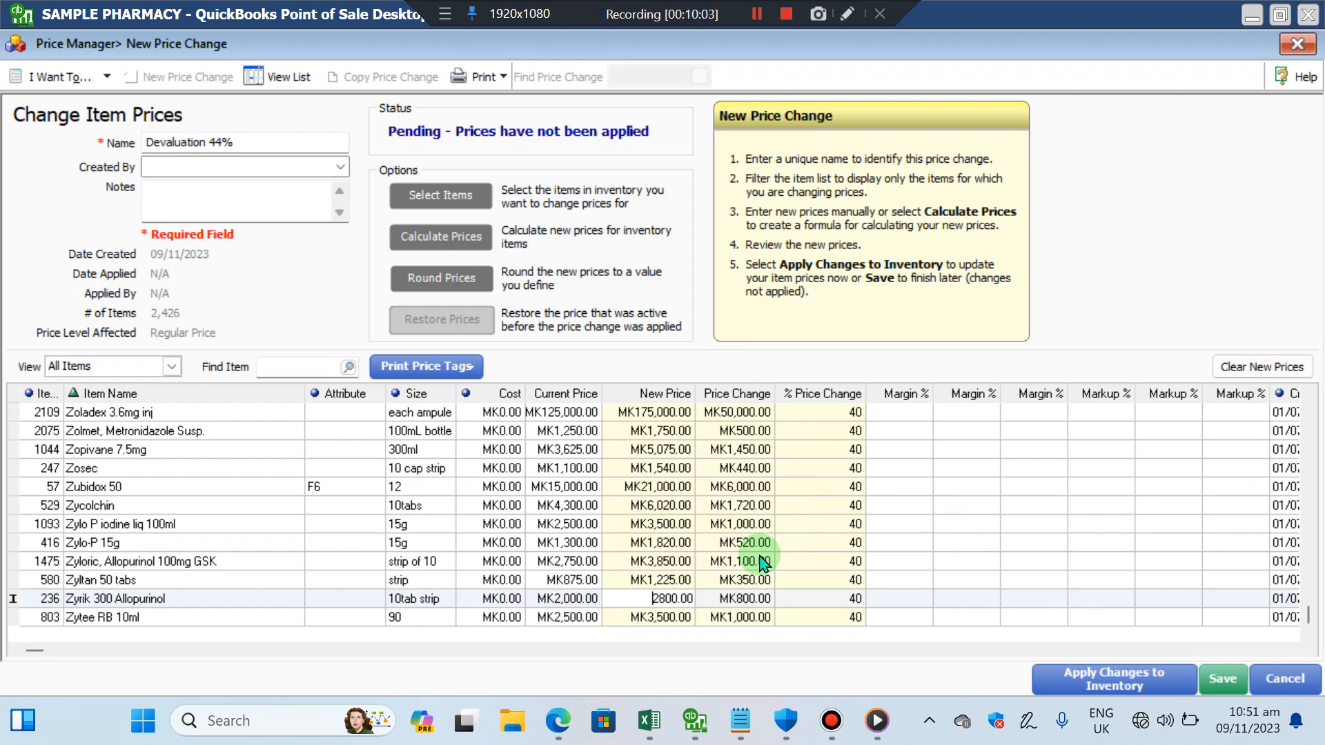
{"action": "left_click_drag", "start_coordinate": [1309, 614], "coordinate": [1313, 404]}
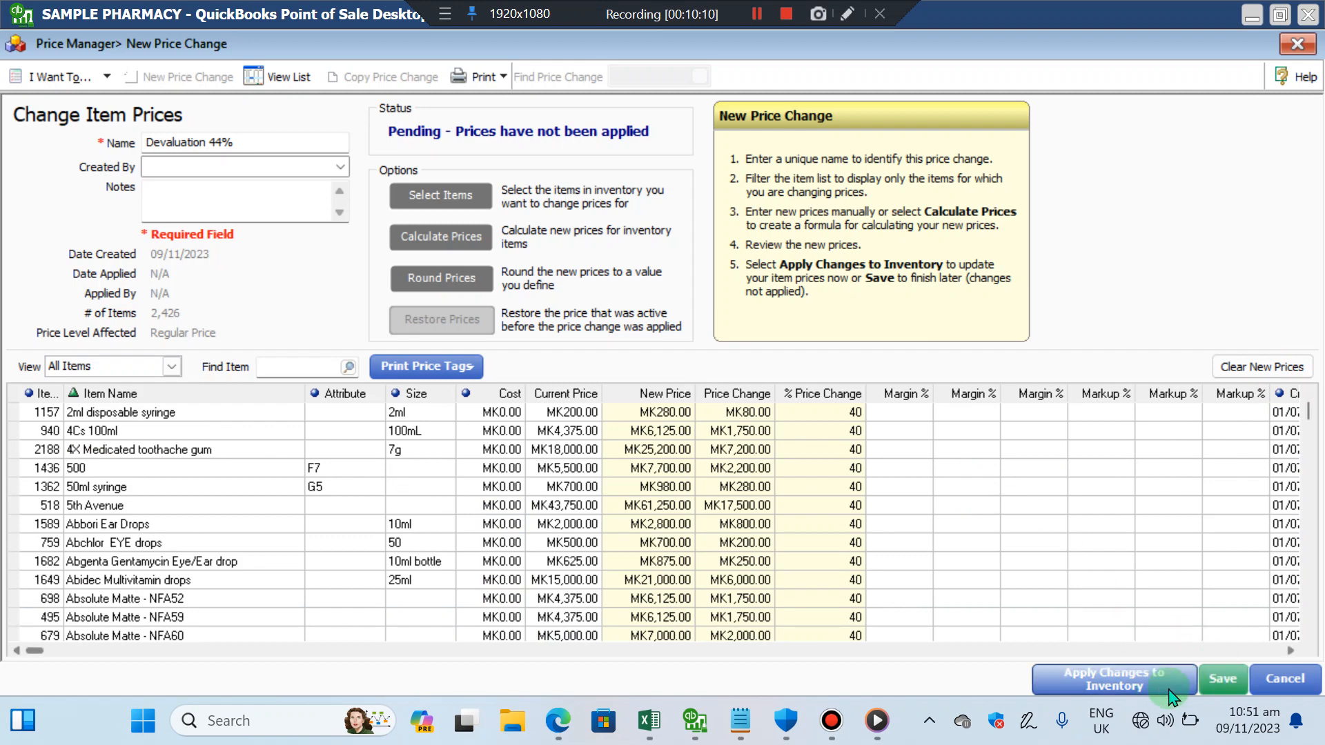
Apply the Devaluation 44% price changes to inventory under the user name Sysadmin and acknowledge completion
{"action": "left_click", "coordinate": [1139, 692]}
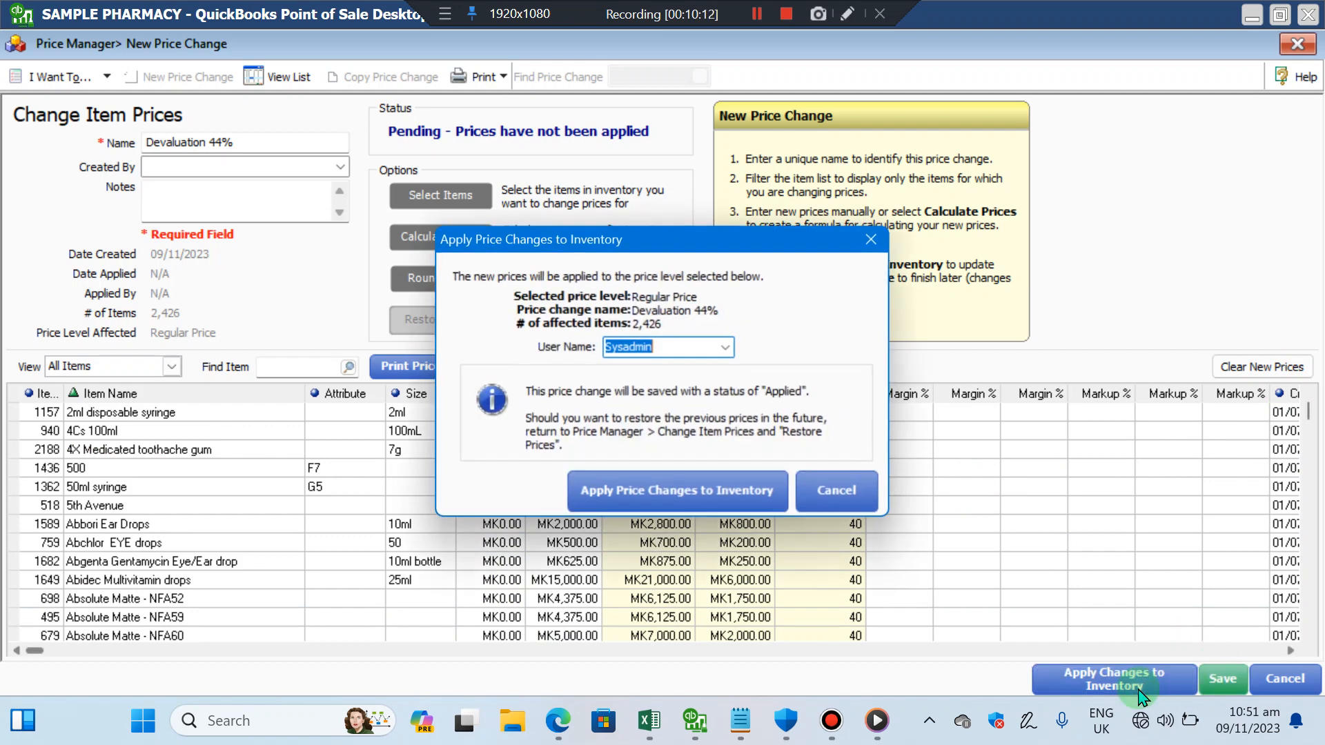
{"action": "left_click", "coordinate": [726, 348]}
{"action": "left_click", "coordinate": [726, 348]}
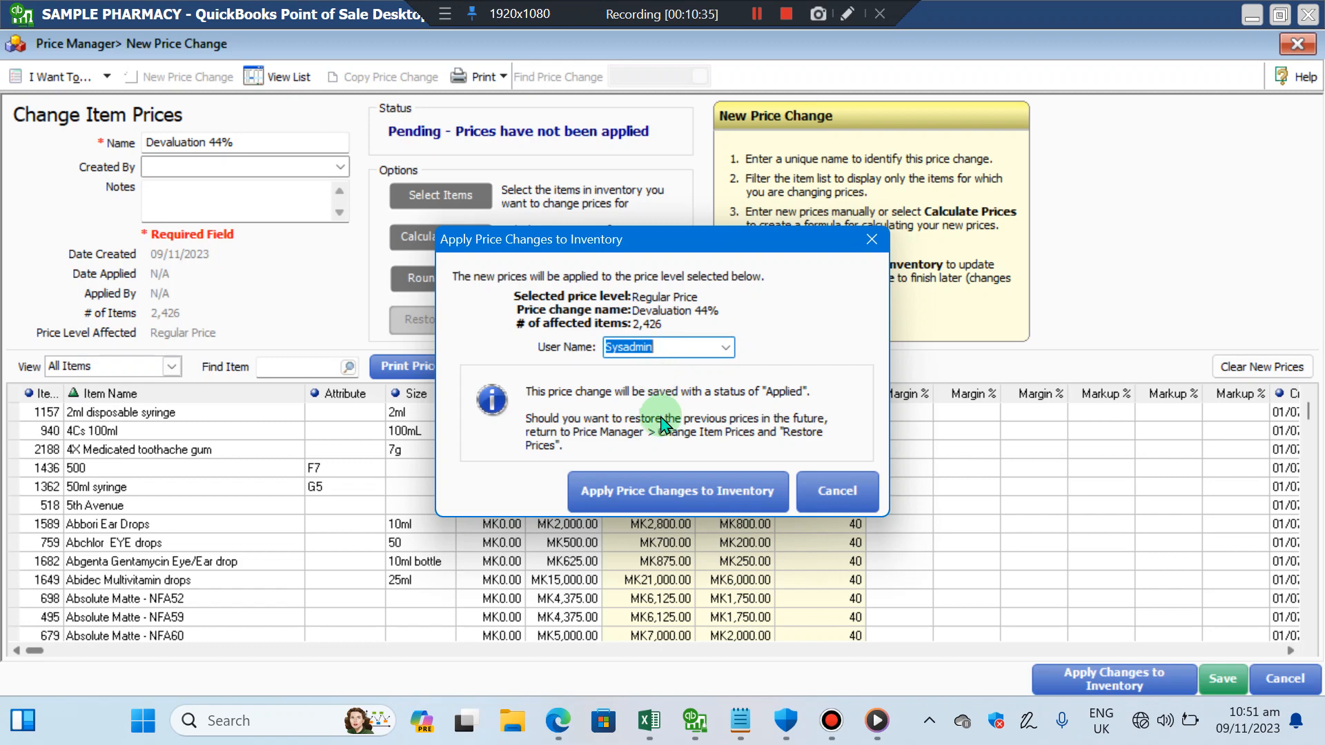
{"action": "left_click", "coordinate": [726, 347]}
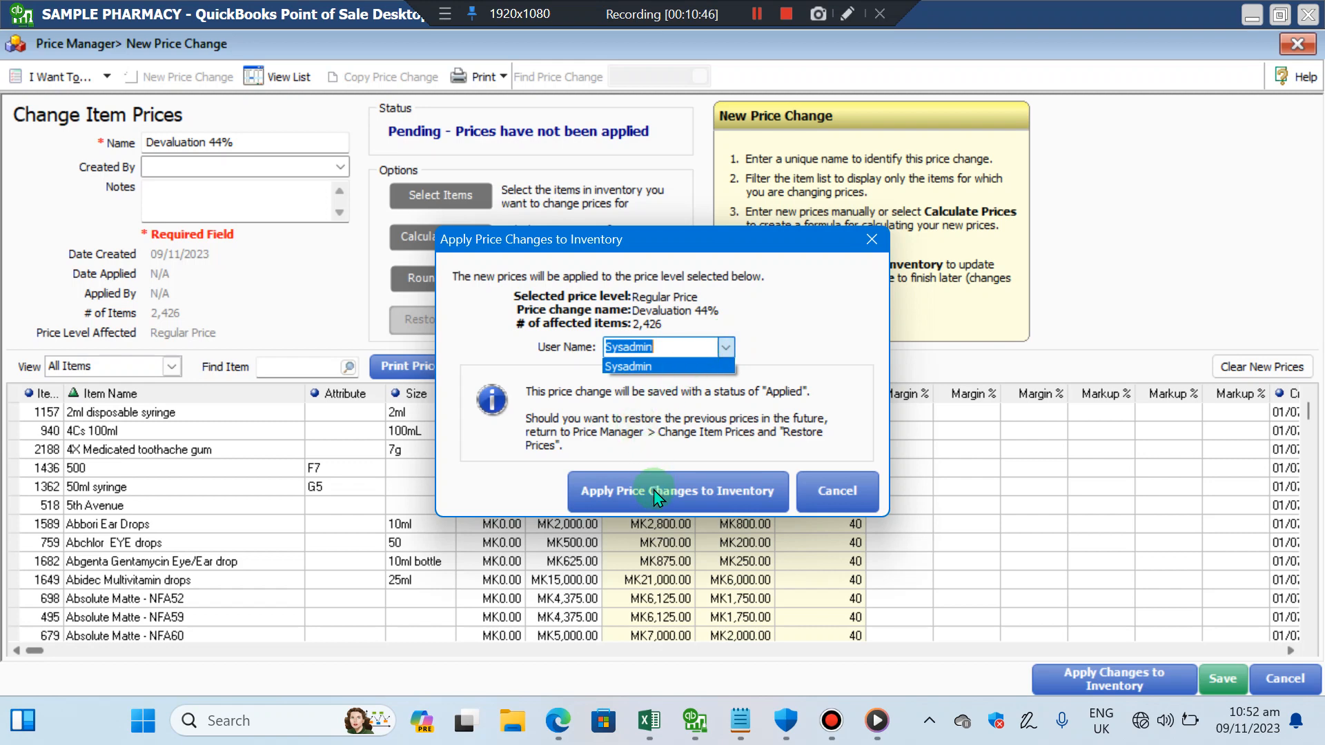
{"action": "left_click", "coordinate": [652, 507]}
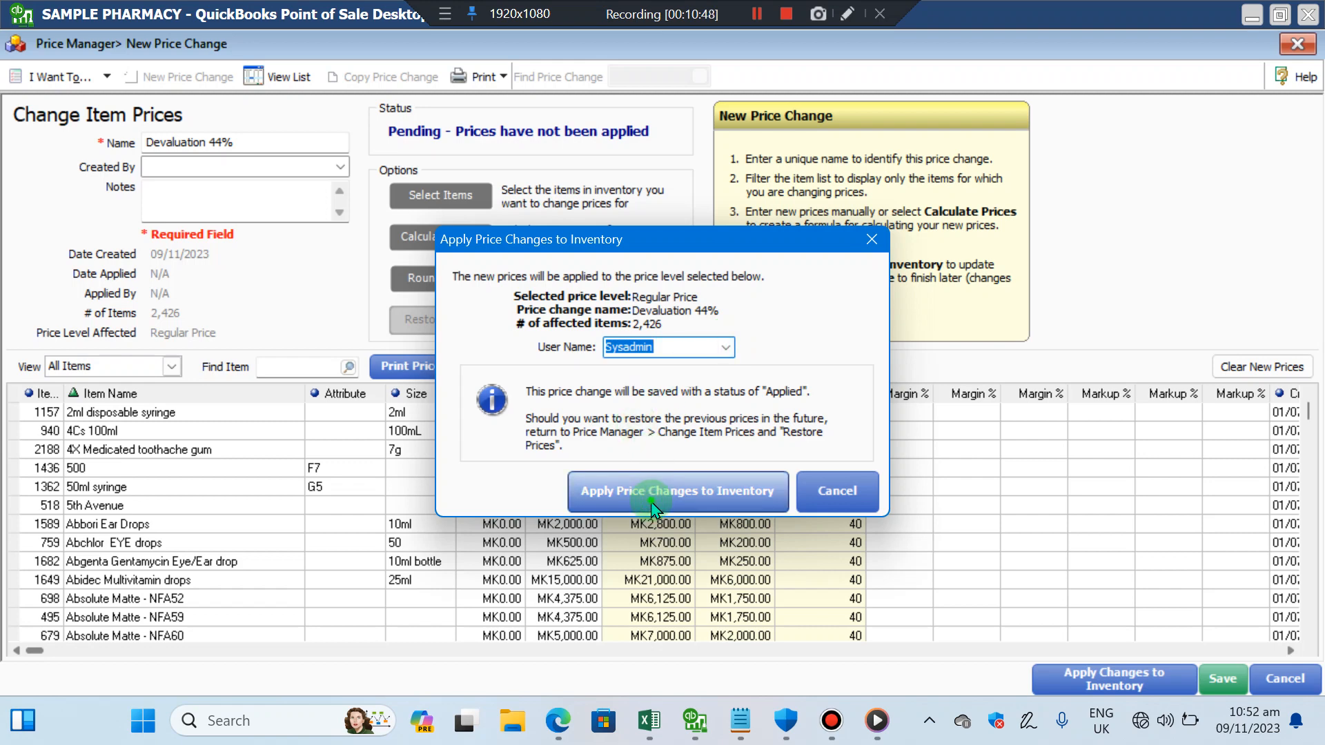
{"action": "left_click", "coordinate": [652, 508]}
{"action": "left_click", "coordinate": [722, 450]}
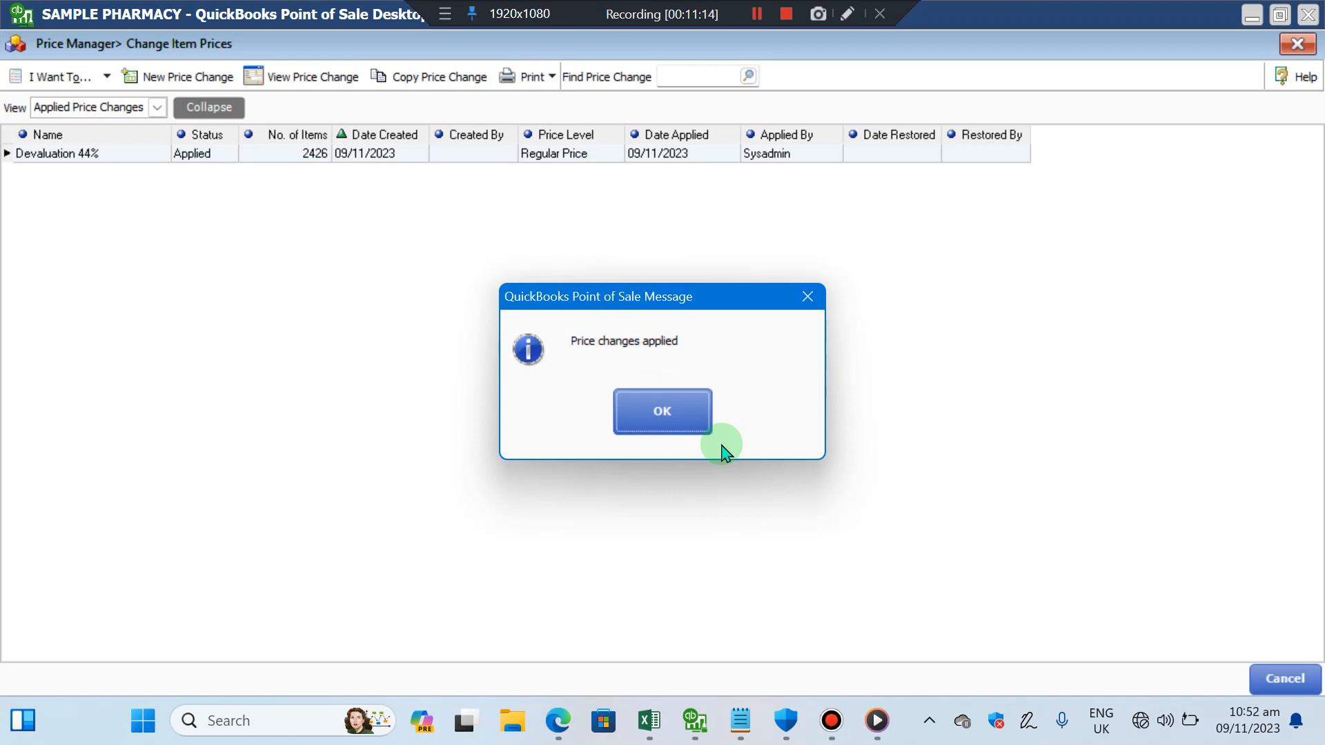
{"action": "left_click", "coordinate": [670, 415]}
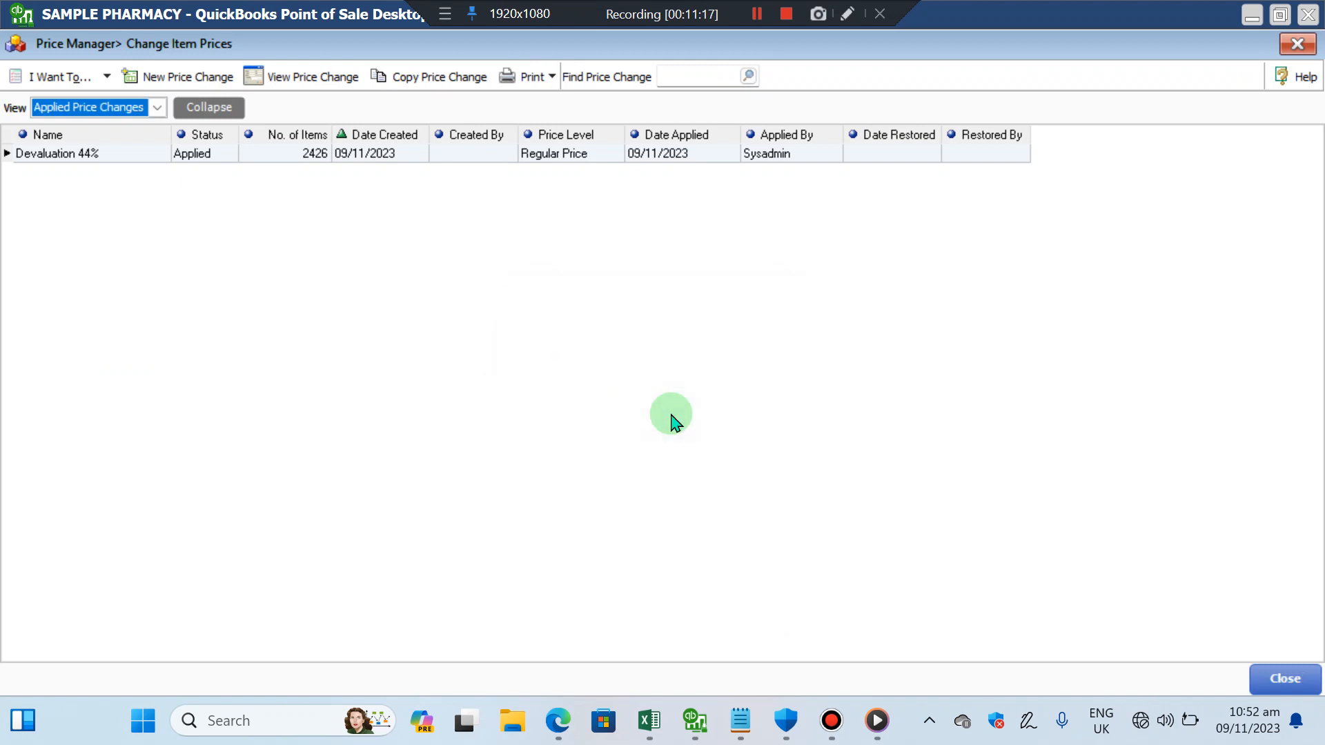
Close the list of applied price changes, select the recent Devaluation entry, and close the Price Manager to return to the Navigator
{"action": "left_click", "coordinate": [1265, 674]}
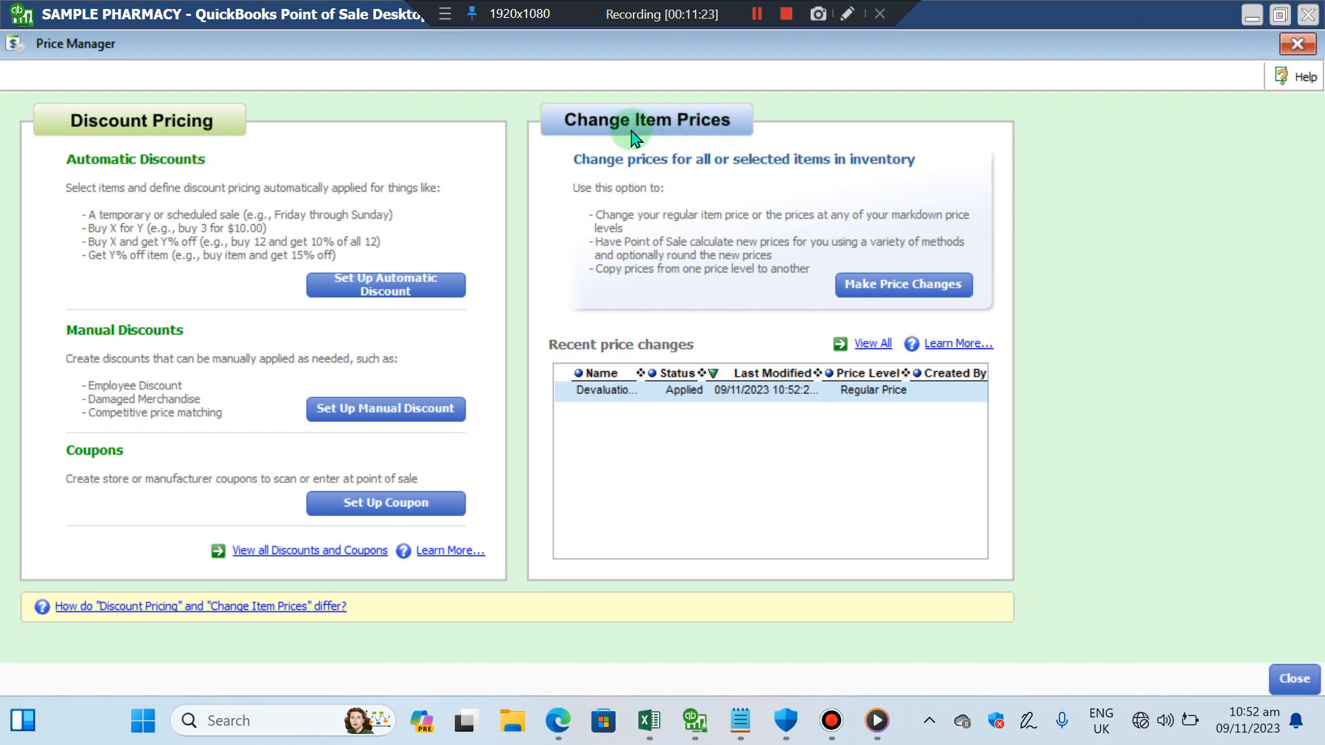
{"action": "left_click", "coordinate": [606, 392]}
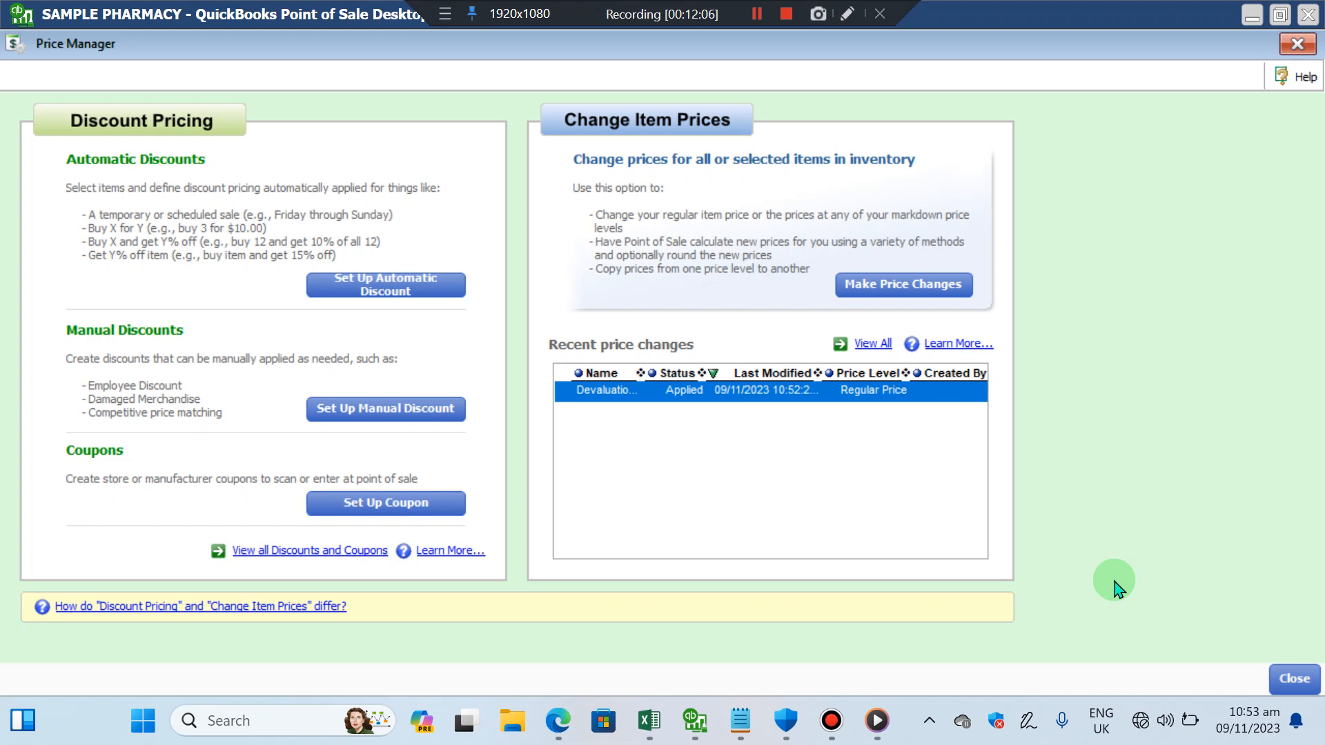
{"action": "left_click", "coordinate": [1290, 680]}
{"action": "left_click", "coordinate": [920, 416]}
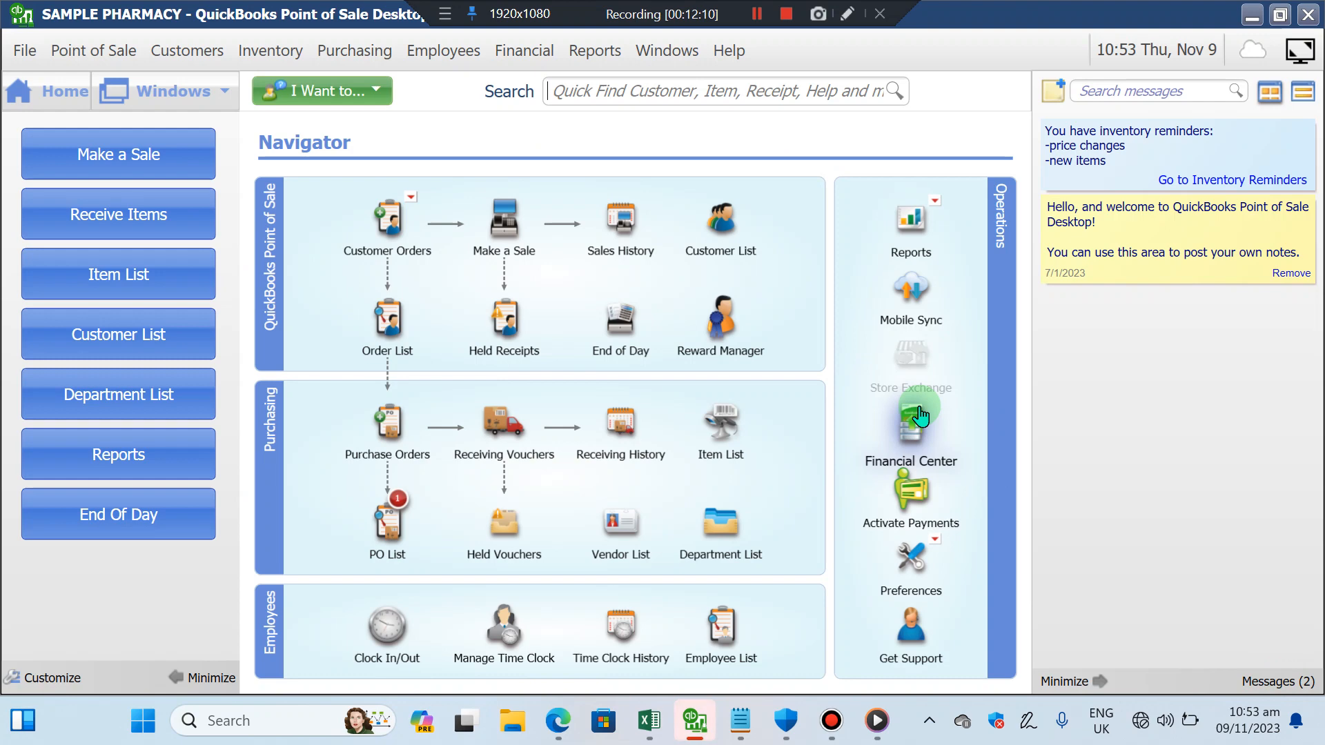